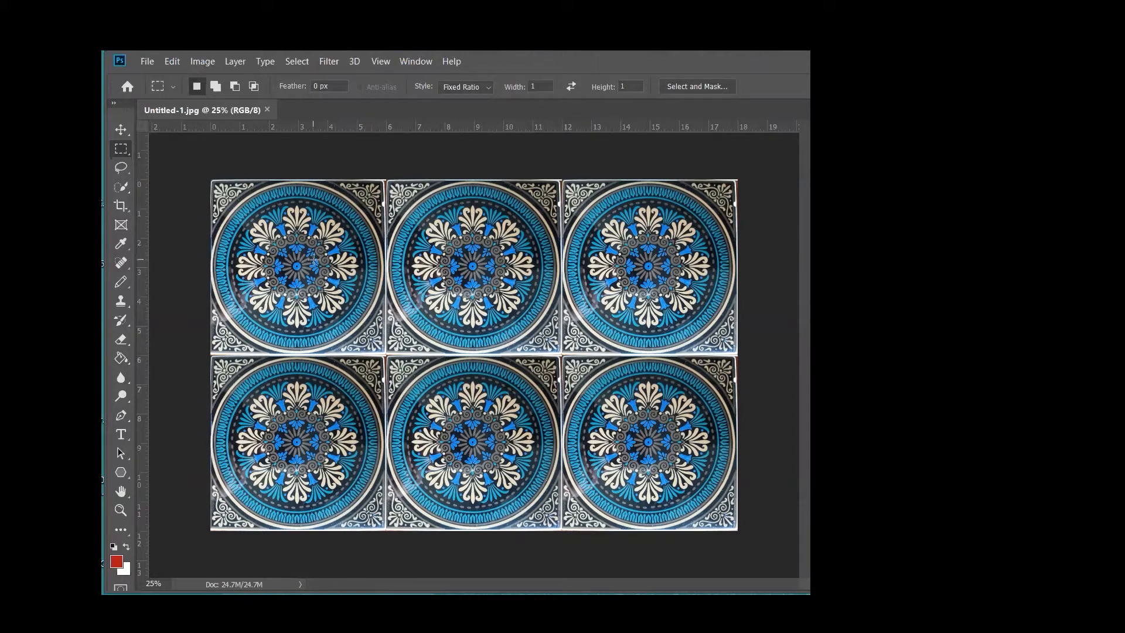
Open the tile photo 20200504_152220.jpg from the Desktop.
{"action": "left_click", "coordinate": [147, 62]}
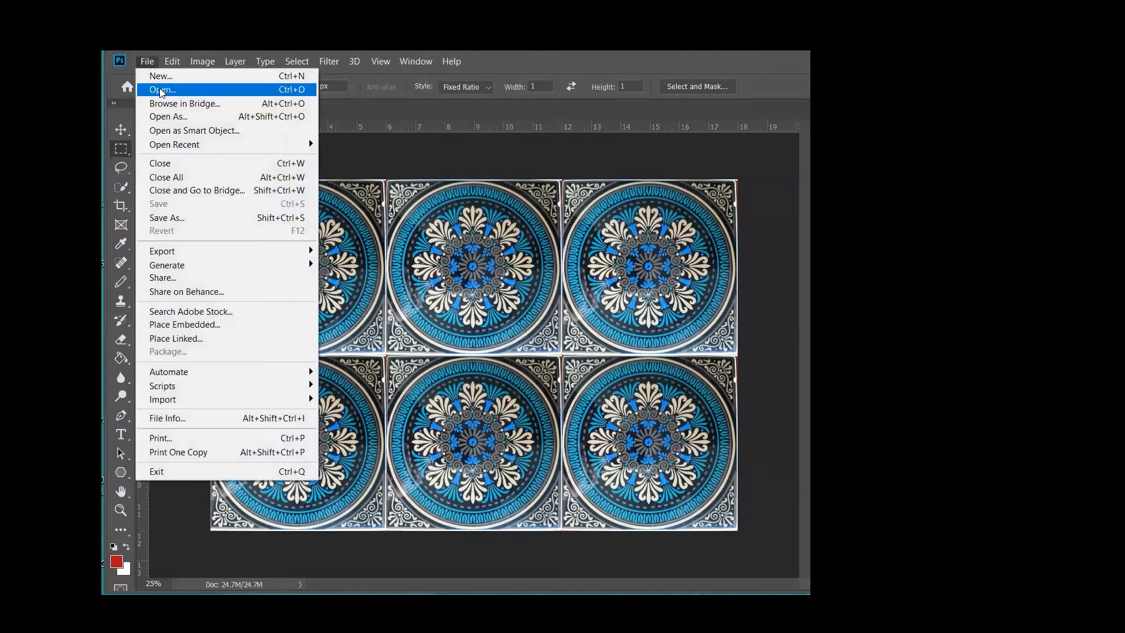
{"action": "left_click", "coordinate": [162, 90]}
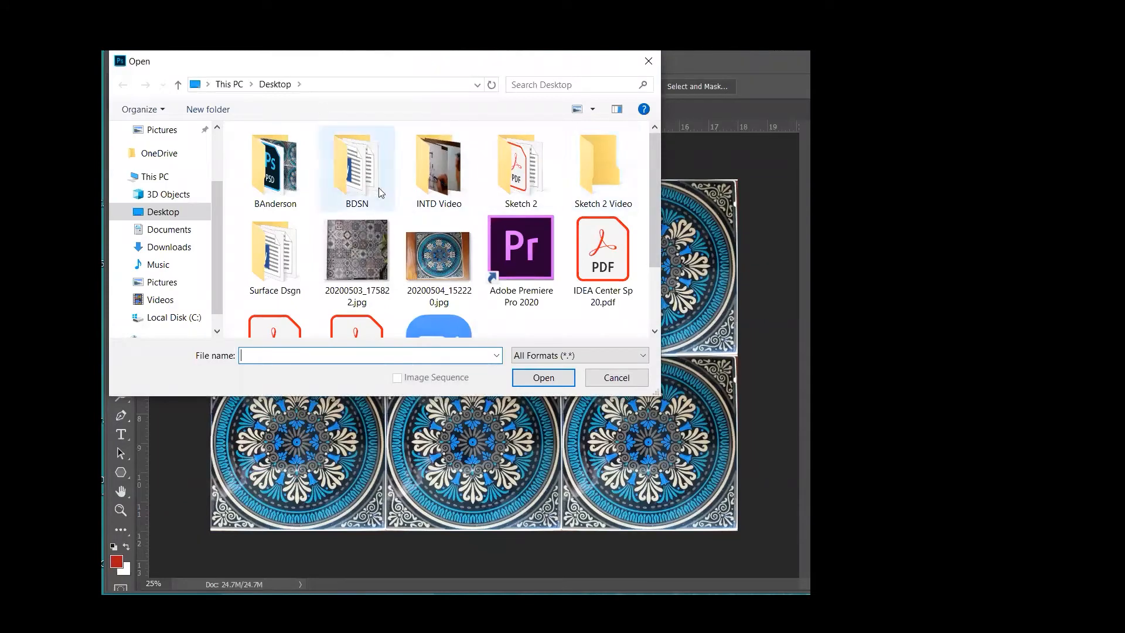
{"action": "left_click", "coordinate": [439, 261]}
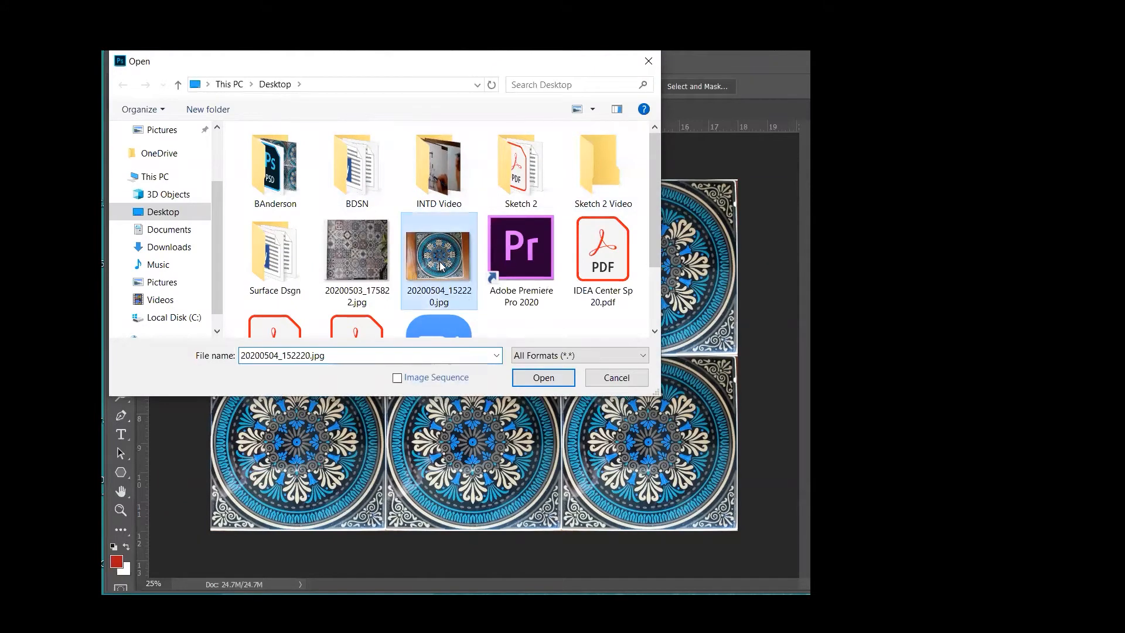
{"action": "left_click", "coordinate": [532, 378]}
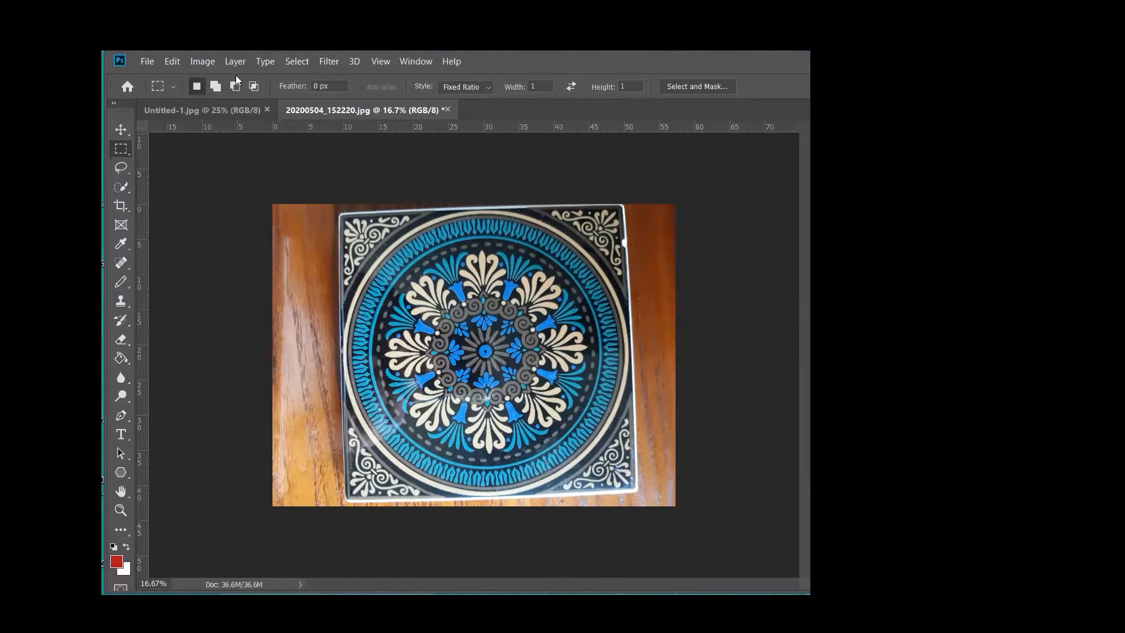
Show the grid over the tile photo.
{"action": "left_click", "coordinate": [382, 60]}
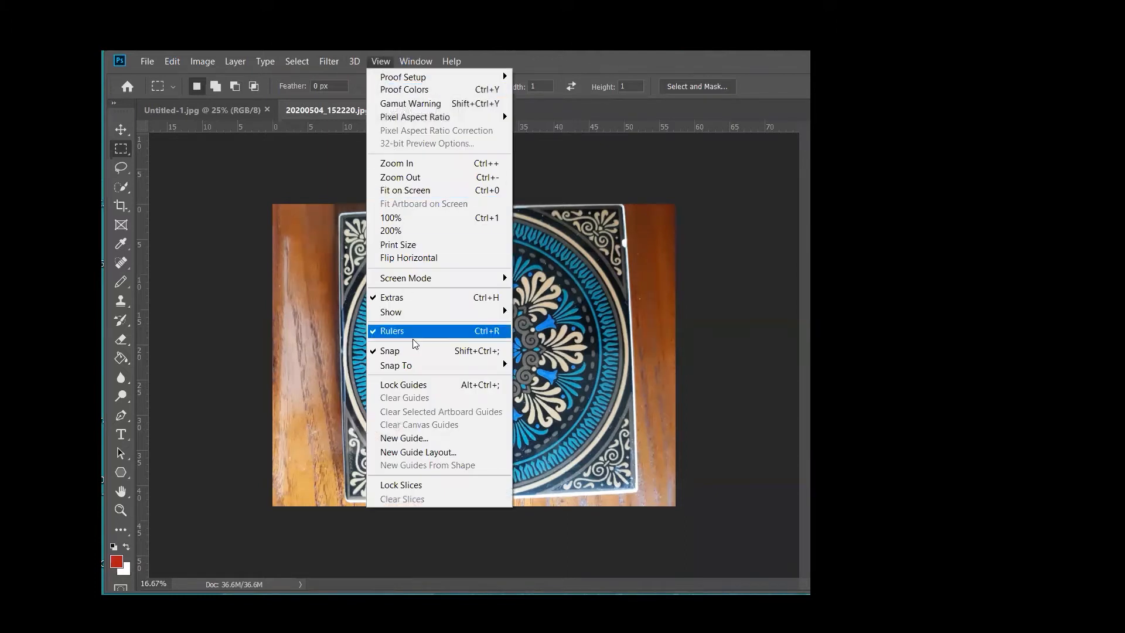
{"action": "mouse_move", "coordinate": [420, 310]}
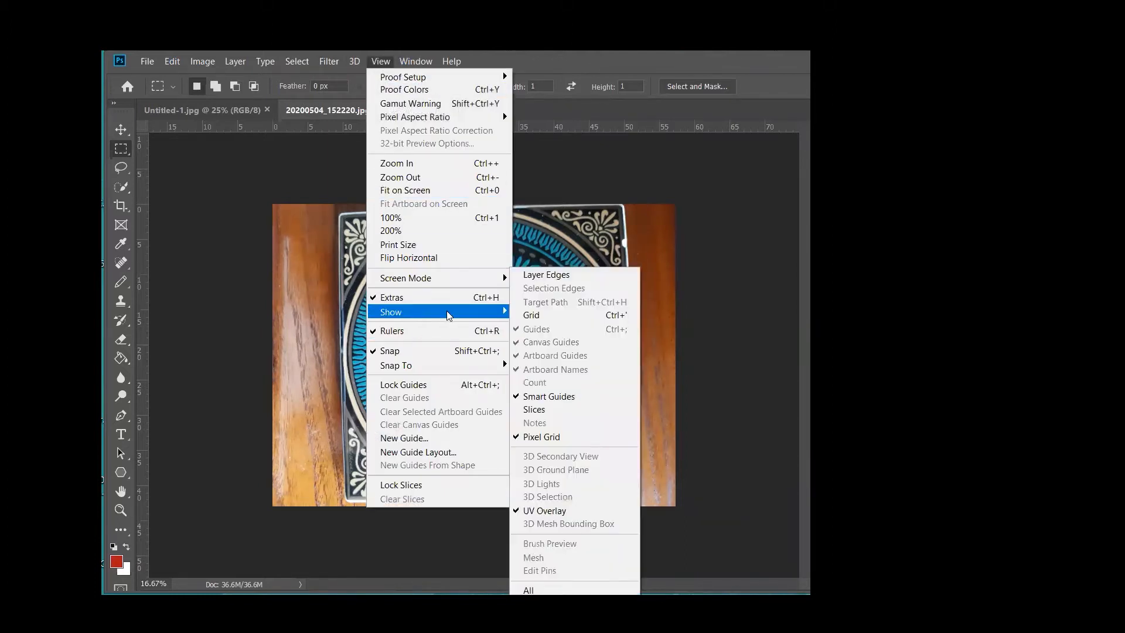
{"action": "left_click", "coordinate": [531, 315]}
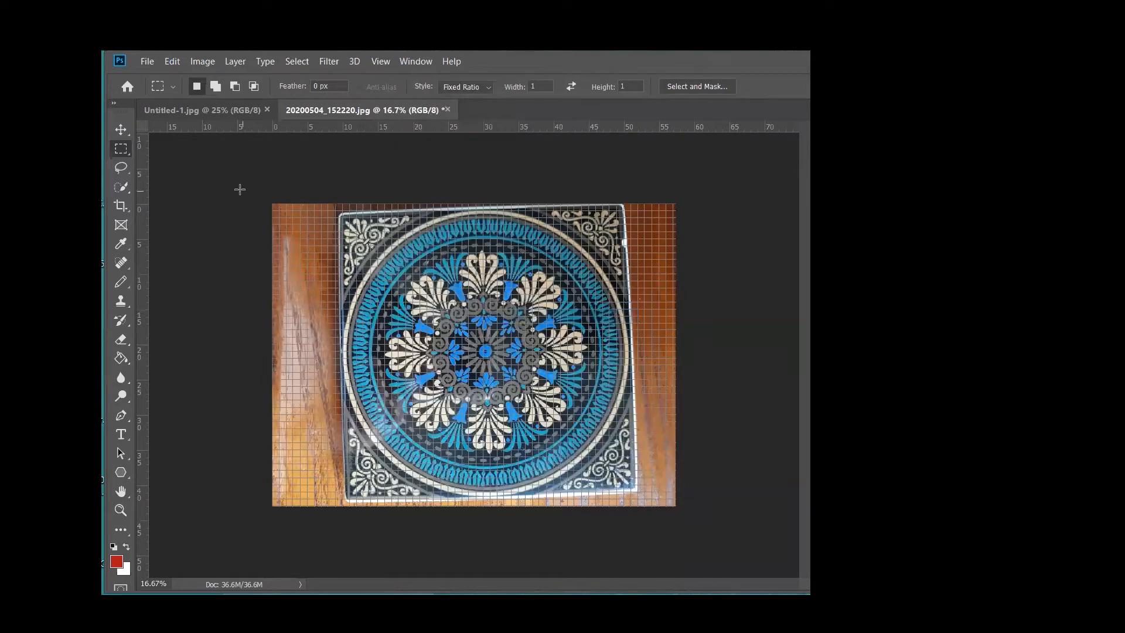
Select the entire image and rotate it about 2° clockwise with Free Transform to straighten the tile against the grid.
{"action": "left_click", "coordinate": [300, 60]}
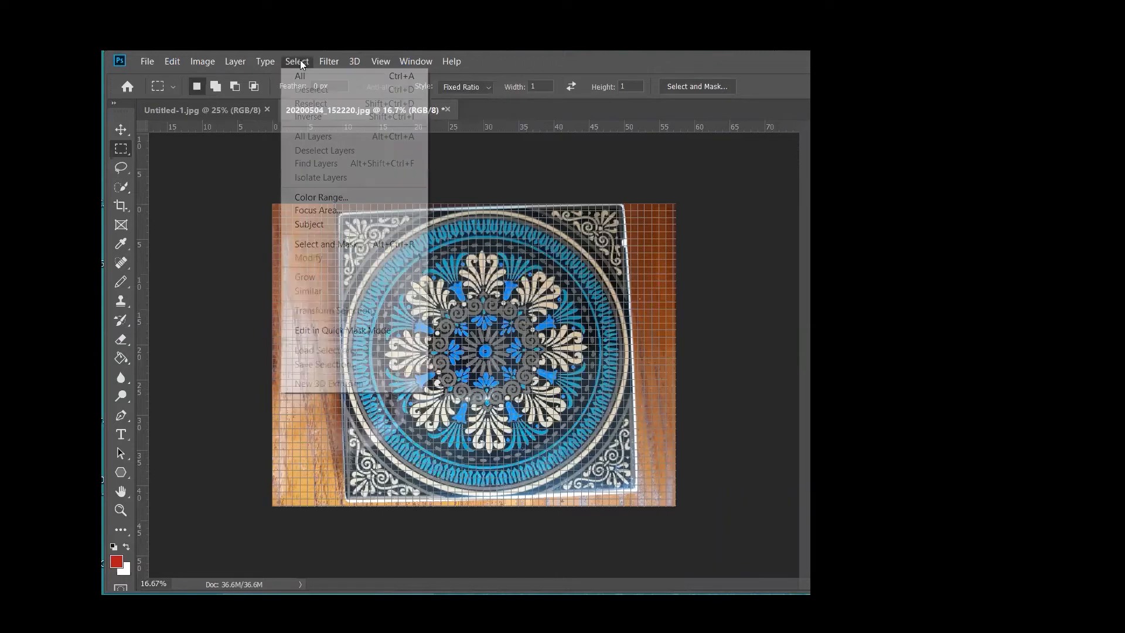
{"action": "left_click", "coordinate": [301, 74]}
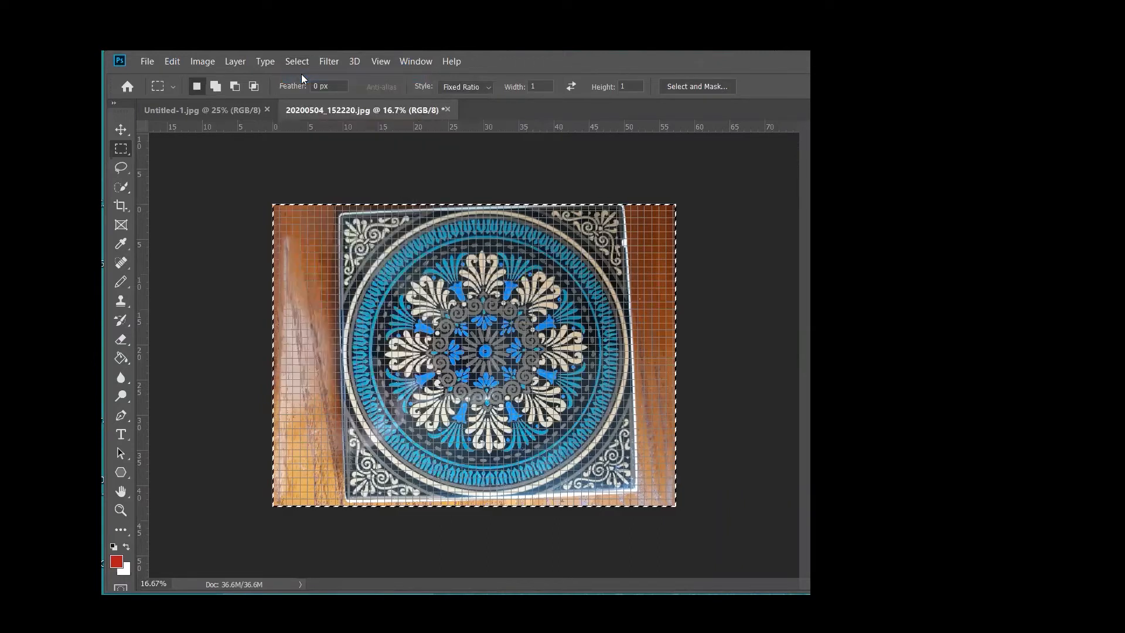
{"action": "left_click", "coordinate": [294, 61]}
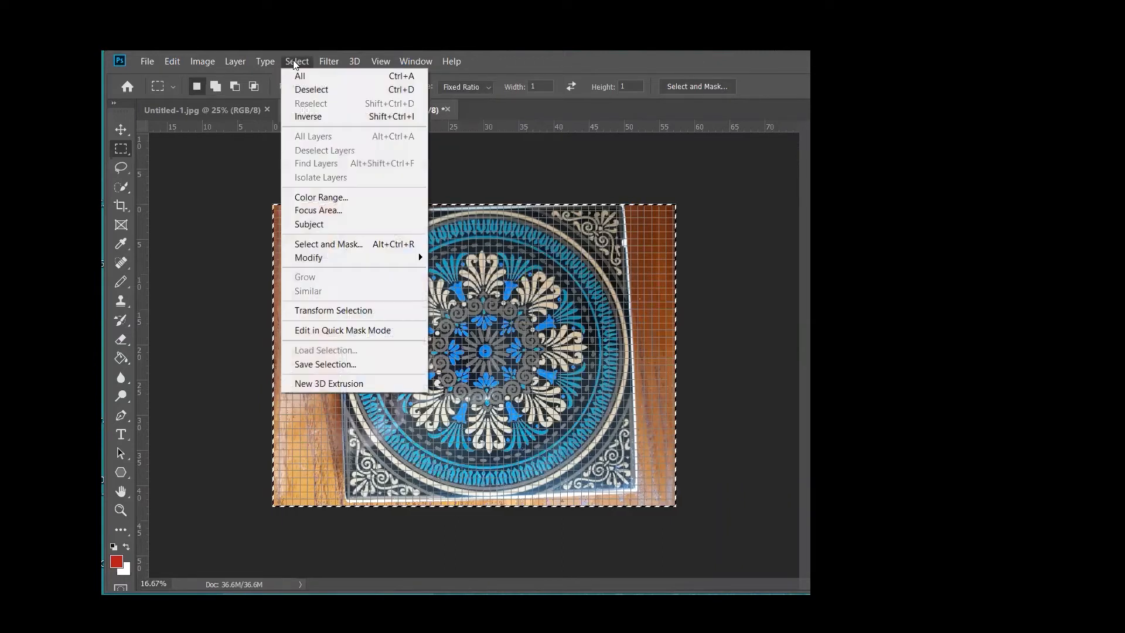
{"action": "left_click", "coordinate": [244, 187]}
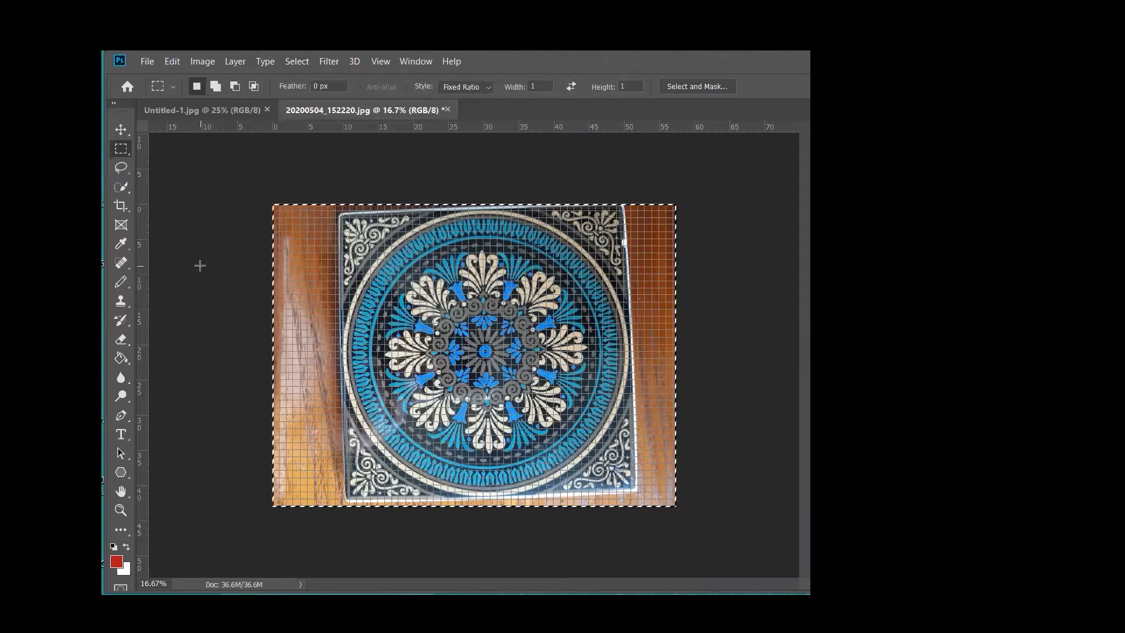
{"action": "key", "text": "ctrl+t"}
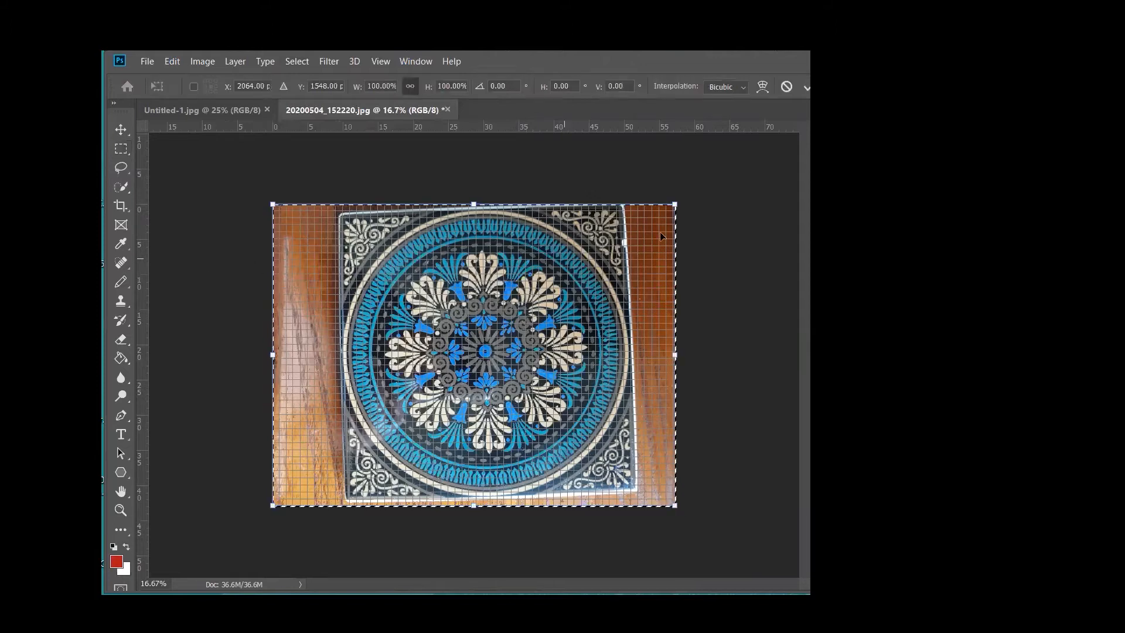
{"action": "left_click_drag", "start_coordinate": [687, 199], "coordinate": [695, 210]}
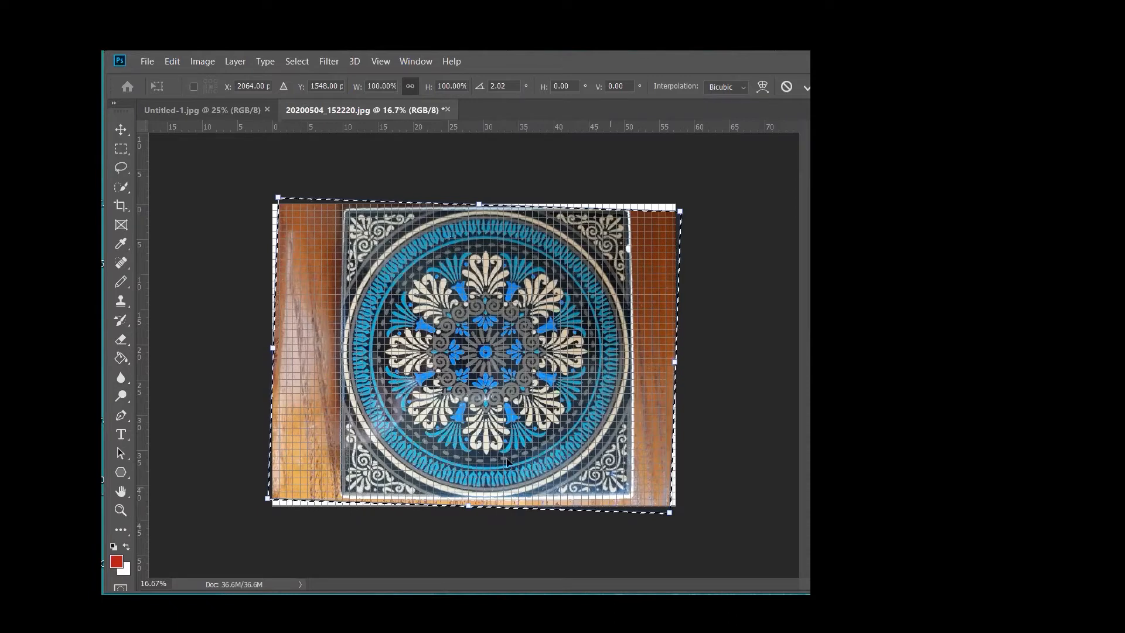
{"action": "key", "text": "Return"}
{"action": "key", "text": "m"}
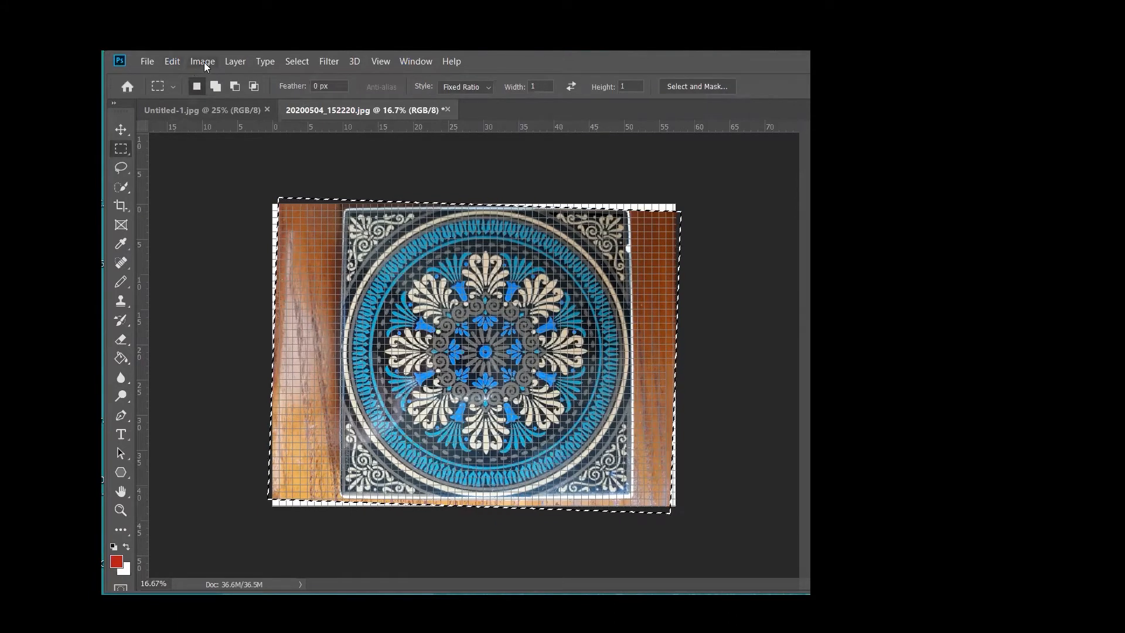
Distort the selected image by pulling both upper corners slightly outward, to about 104% width, so the tile's sides align with the grid.
{"action": "left_click", "coordinate": [172, 62]}
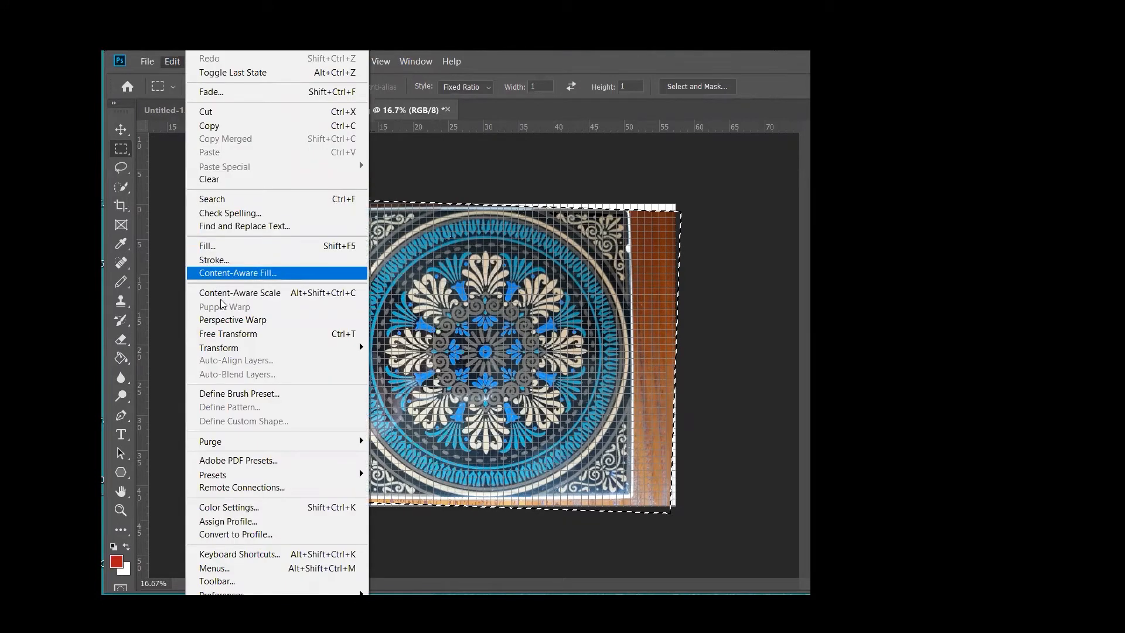
{"action": "mouse_move", "coordinate": [230, 350]}
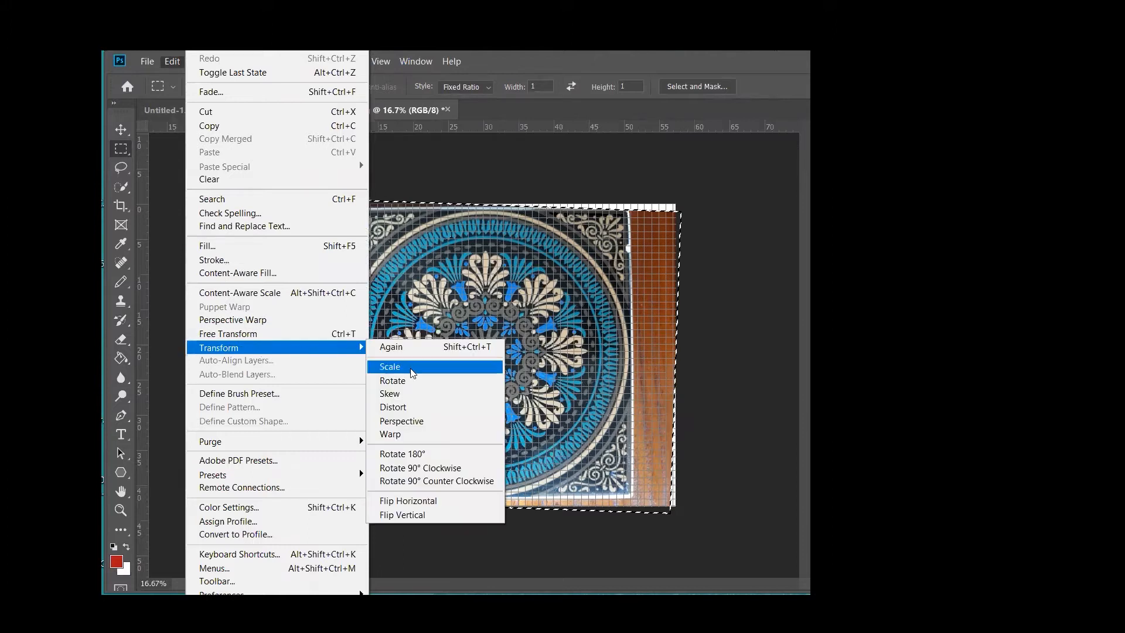
{"action": "left_click", "coordinate": [426, 413]}
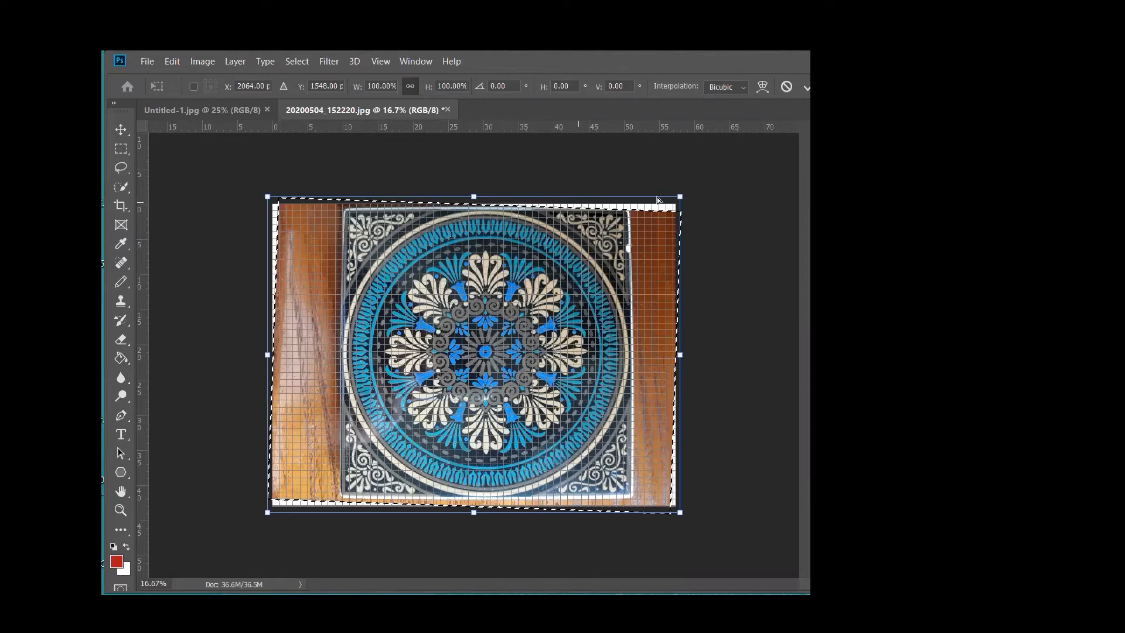
{"action": "left_click_drag", "start_coordinate": [680, 197], "coordinate": [686, 199]}
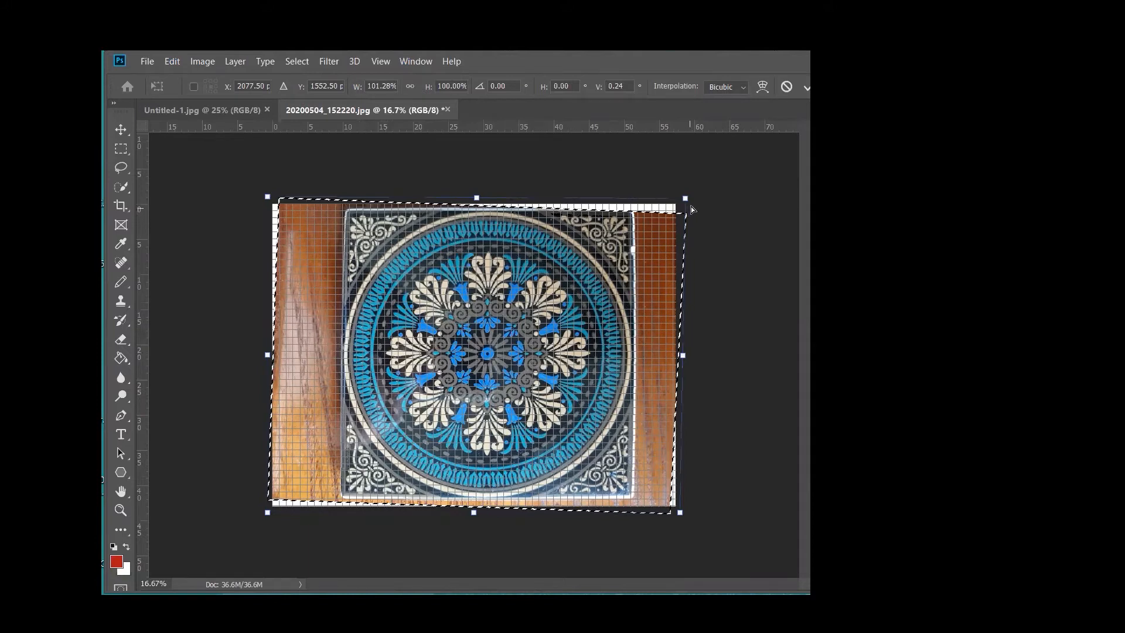
{"action": "left_click_drag", "start_coordinate": [687, 202], "coordinate": [690, 204]}
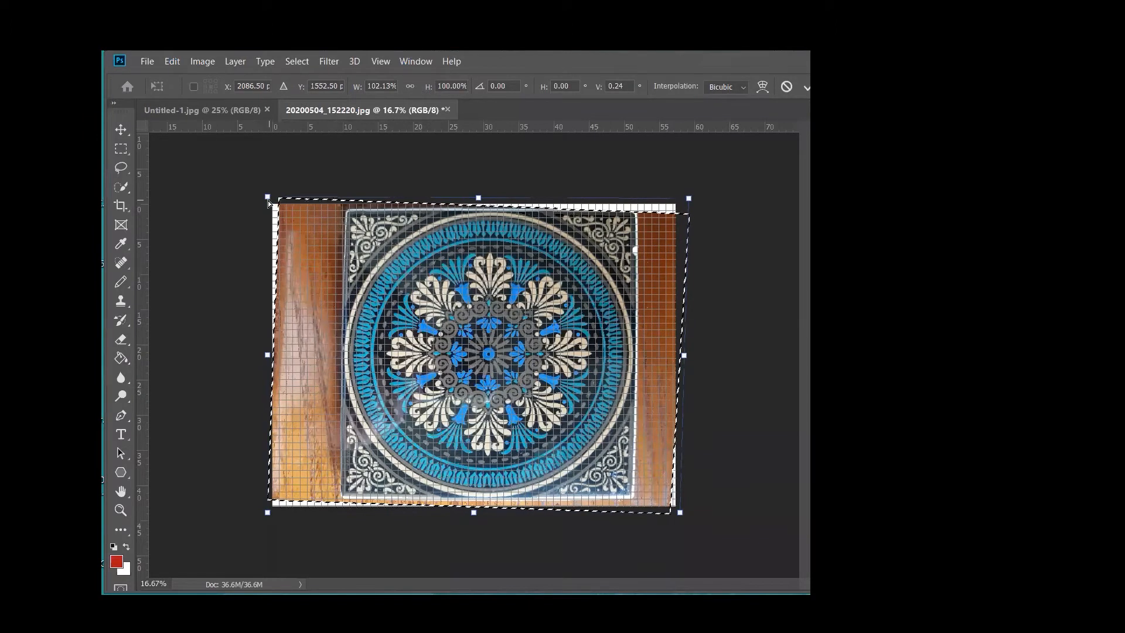
{"action": "left_click_drag", "start_coordinate": [269, 199], "coordinate": [261, 200]}
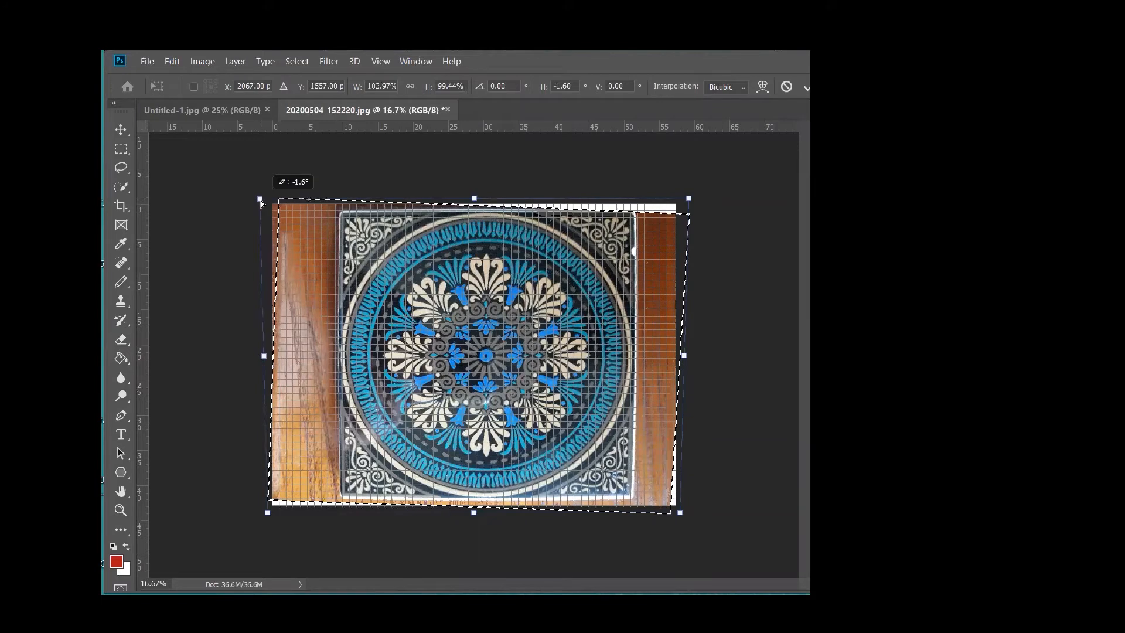
{"action": "left_click_drag", "start_coordinate": [261, 200], "coordinate": [261, 200]}
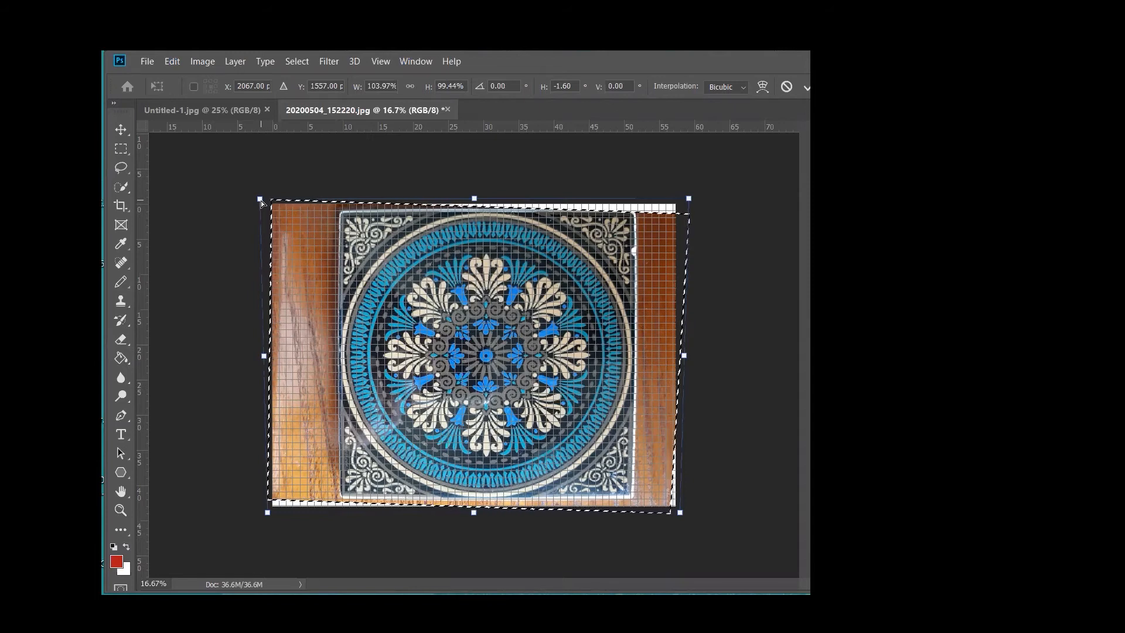
{"action": "key", "text": "Return"}
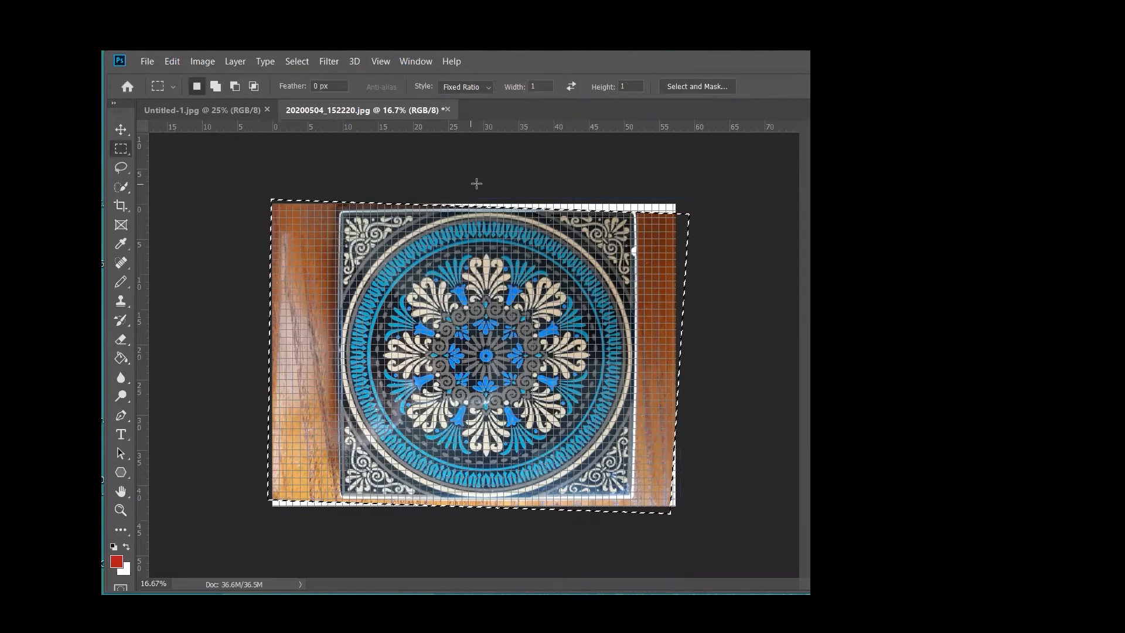
Hide the grid and deselect the image.
{"action": "left_click", "coordinate": [382, 62]}
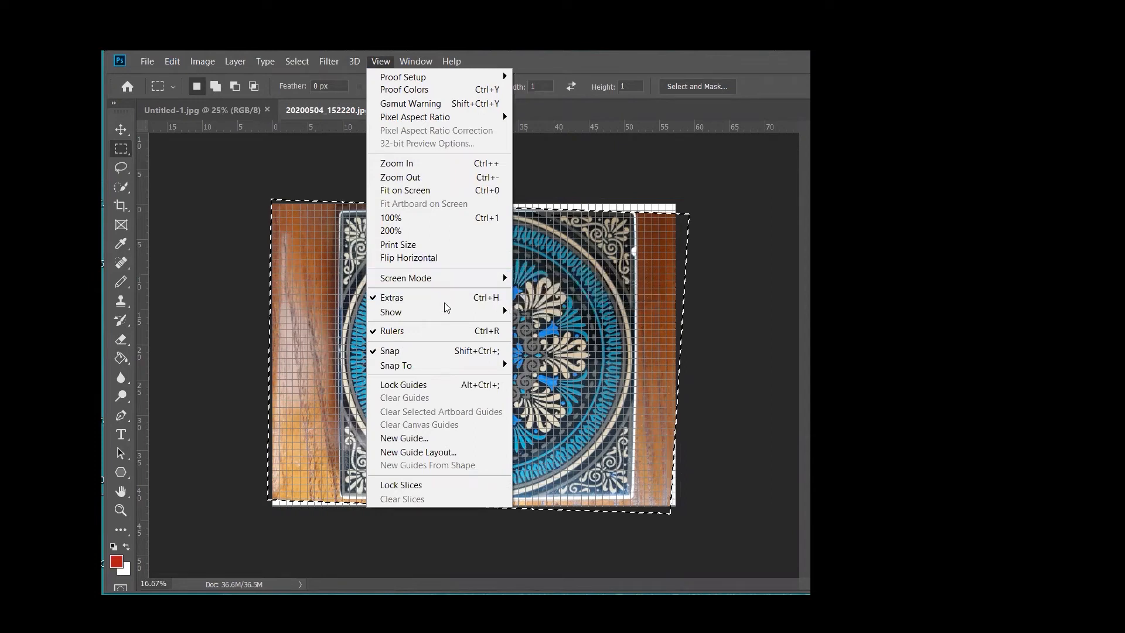
{"action": "mouse_move", "coordinate": [445, 316]}
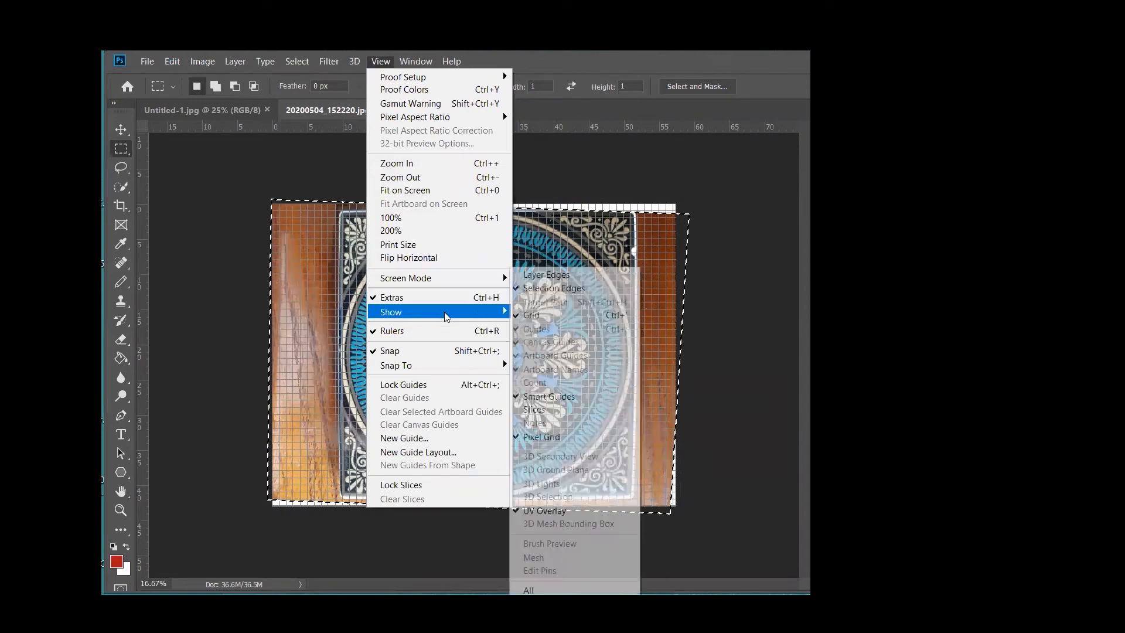
{"action": "left_click", "coordinate": [539, 319]}
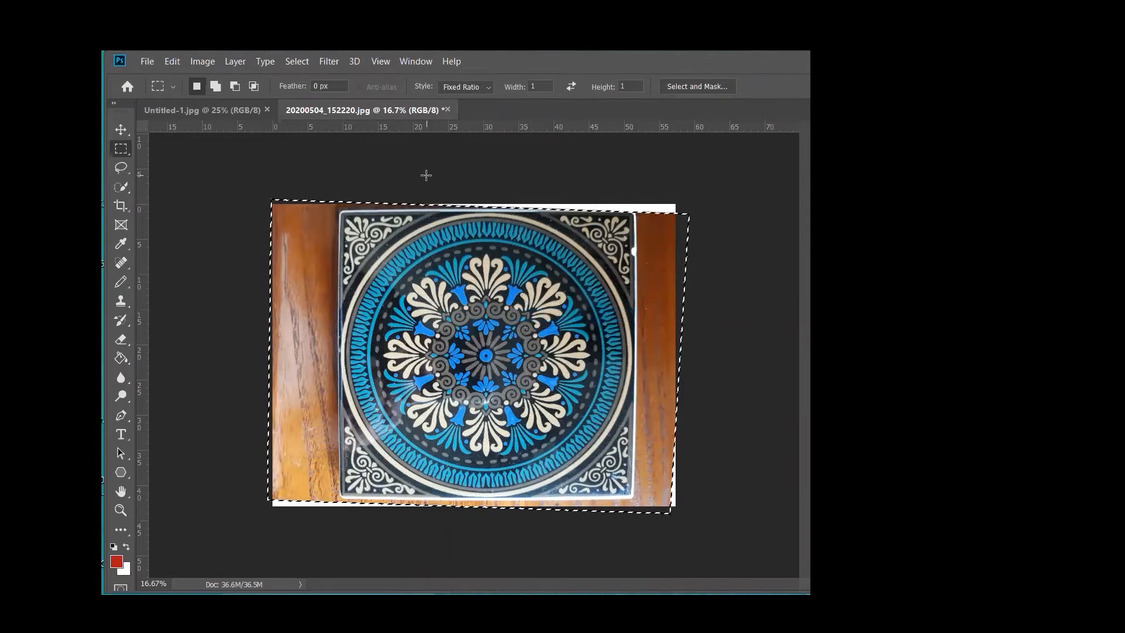
{"action": "key", "text": "ctrl+d"}
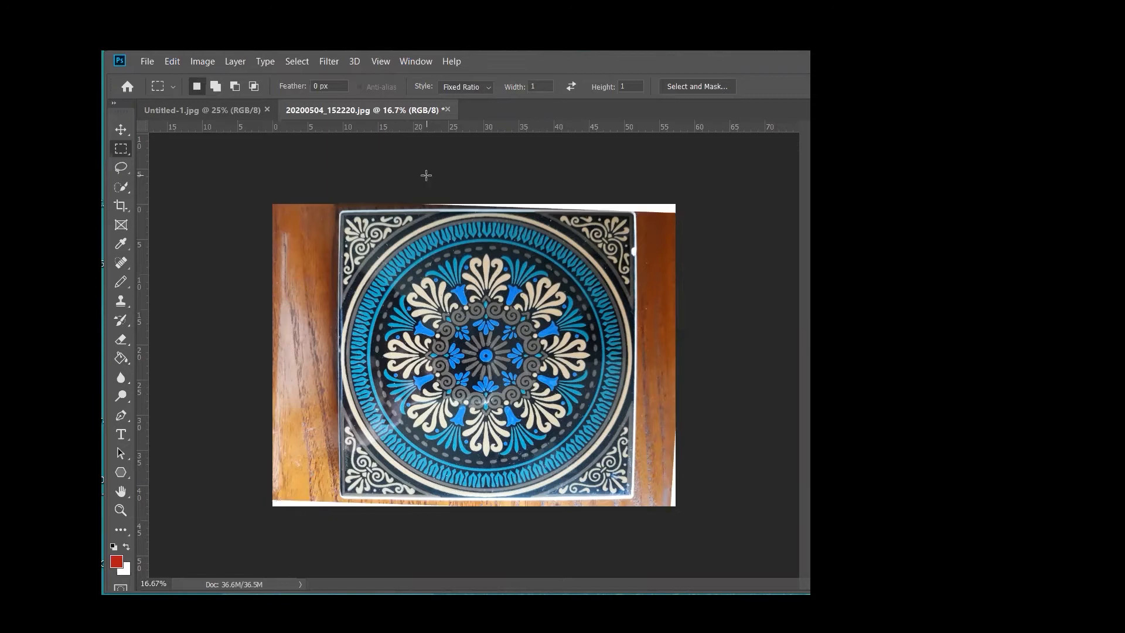
{"action": "left_click", "coordinate": [296, 61]}
{"action": "left_click", "coordinate": [229, 182]}
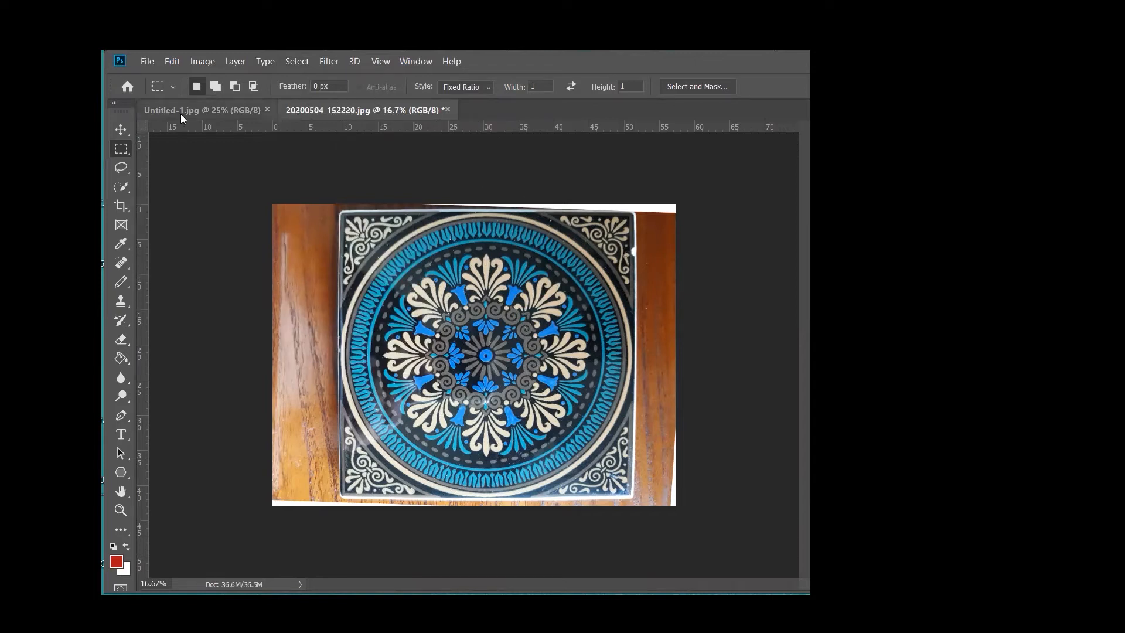
{"action": "left_click", "coordinate": [486, 88]}
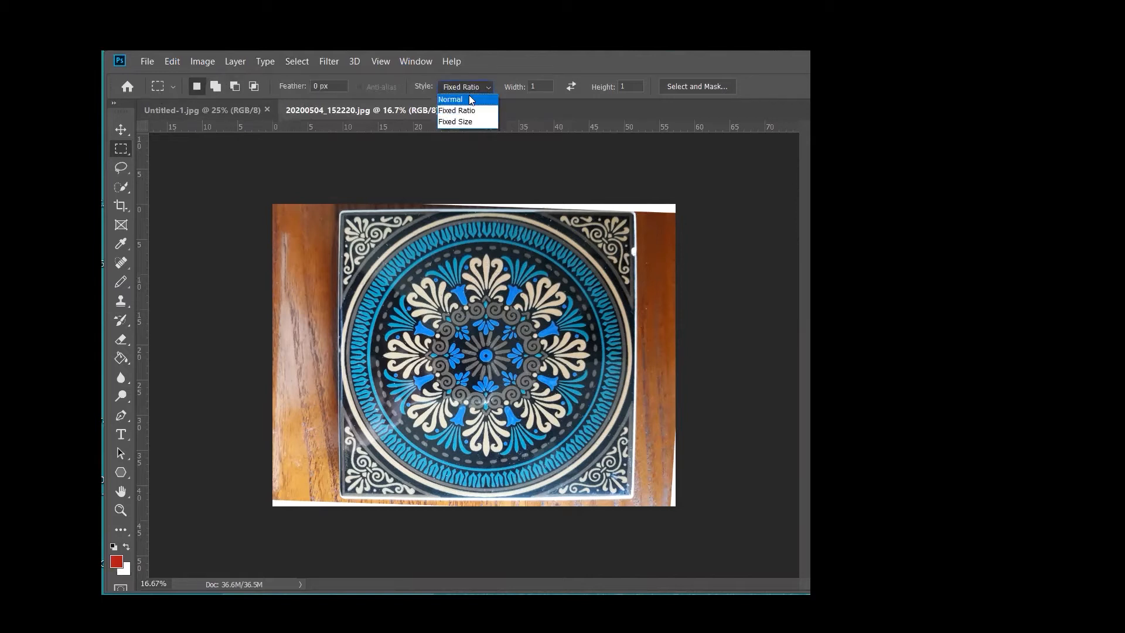
{"action": "left_click", "coordinate": [473, 98]}
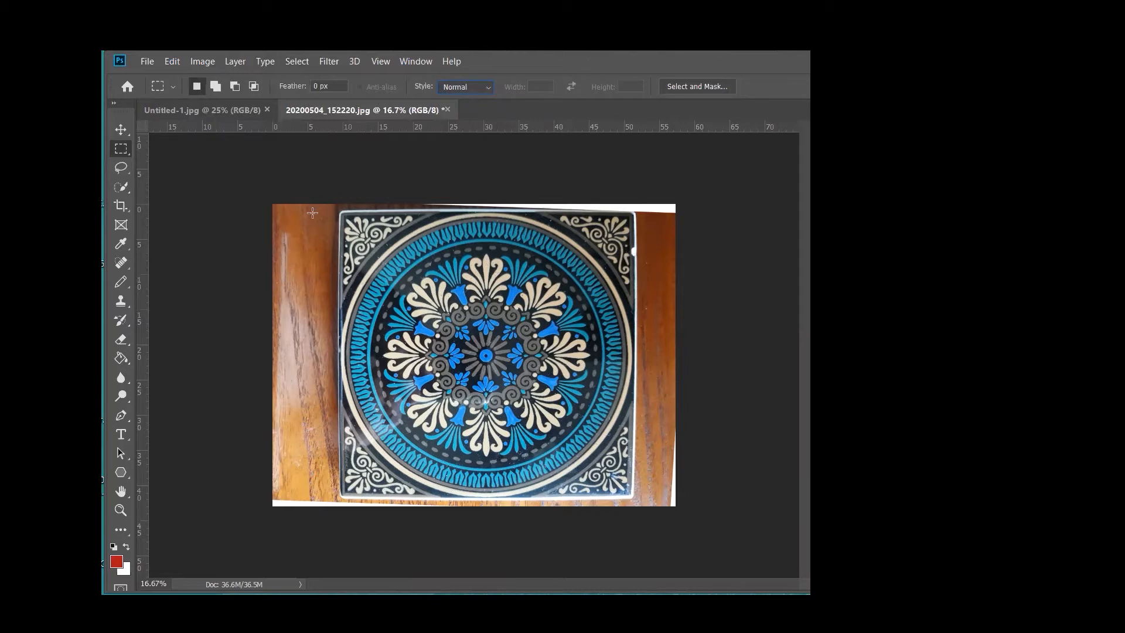
{"action": "left_click", "coordinate": [489, 88]}
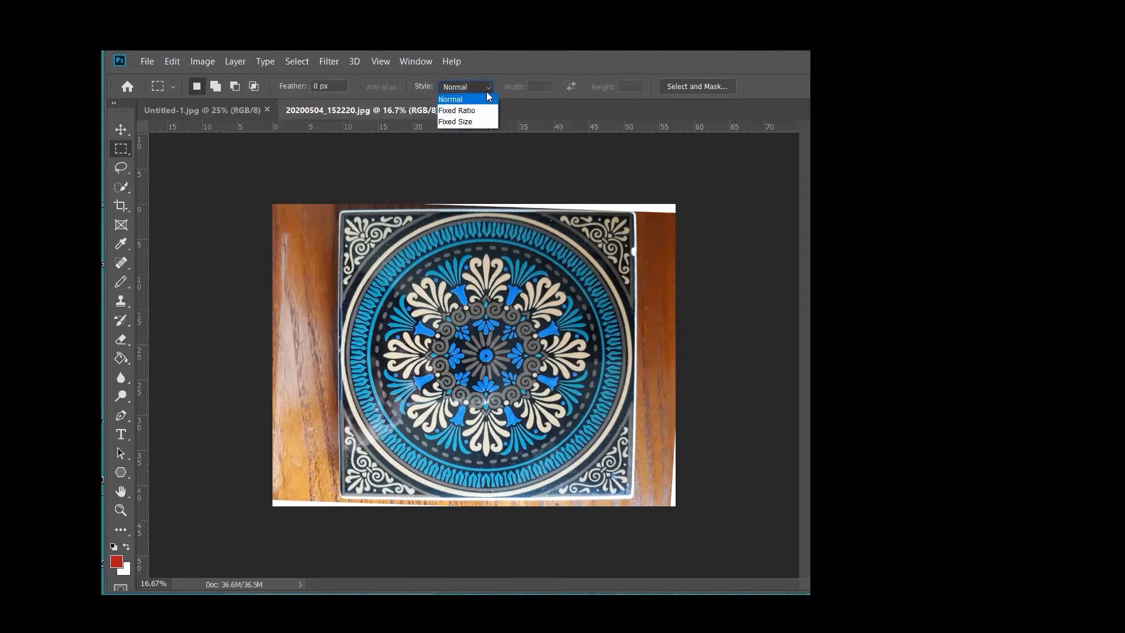
{"action": "left_click", "coordinate": [484, 107]}
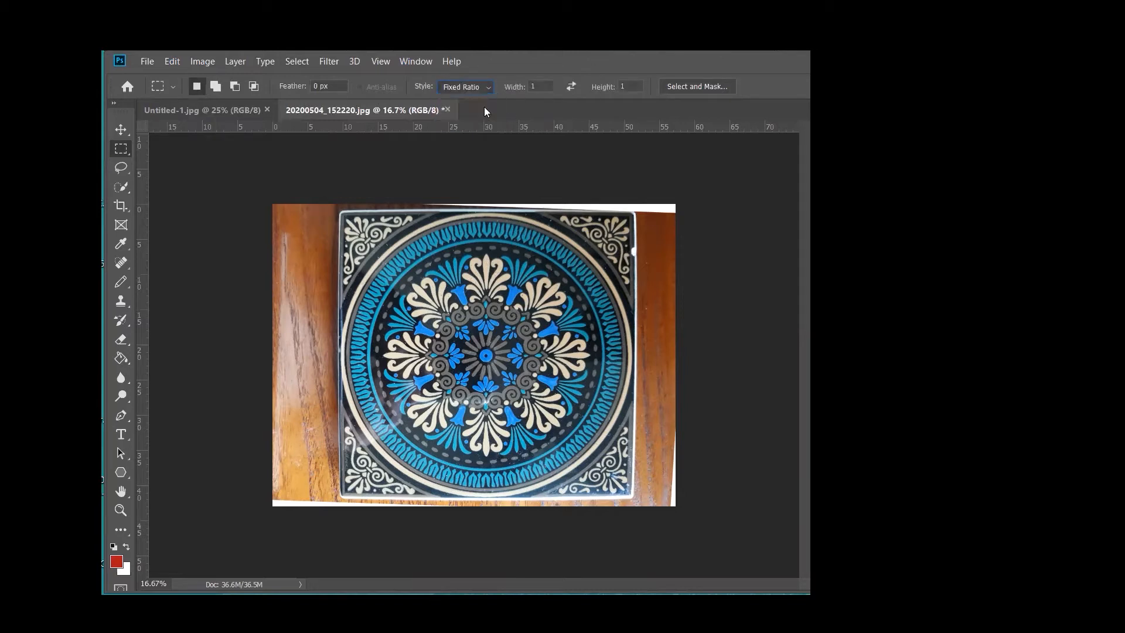
Select the whole square tile with a 1:1 fixed-ratio rectangular marquee and crop the image to that selection.
{"action": "left_click", "coordinate": [539, 87]}
{"action": "left_click_drag", "start_coordinate": [339, 209], "coordinate": [726, 500]}
{"action": "left_click_drag", "start_coordinate": [730, 506], "coordinate": [729, 503]}
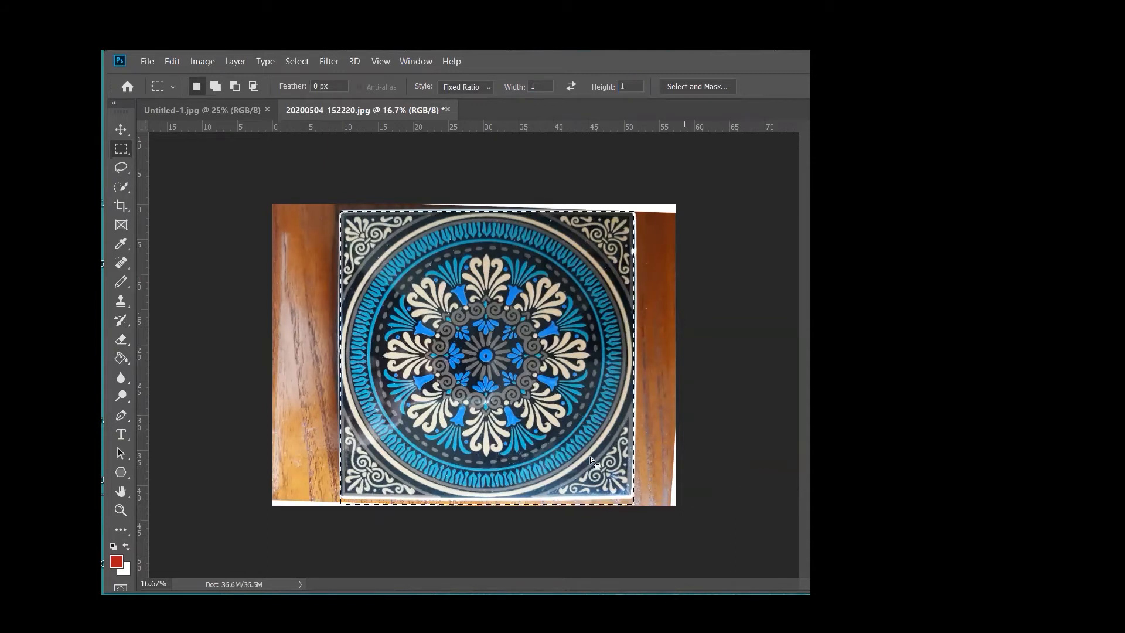
{"action": "left_click_drag", "start_coordinate": [484, 291], "coordinate": [483, 289]}
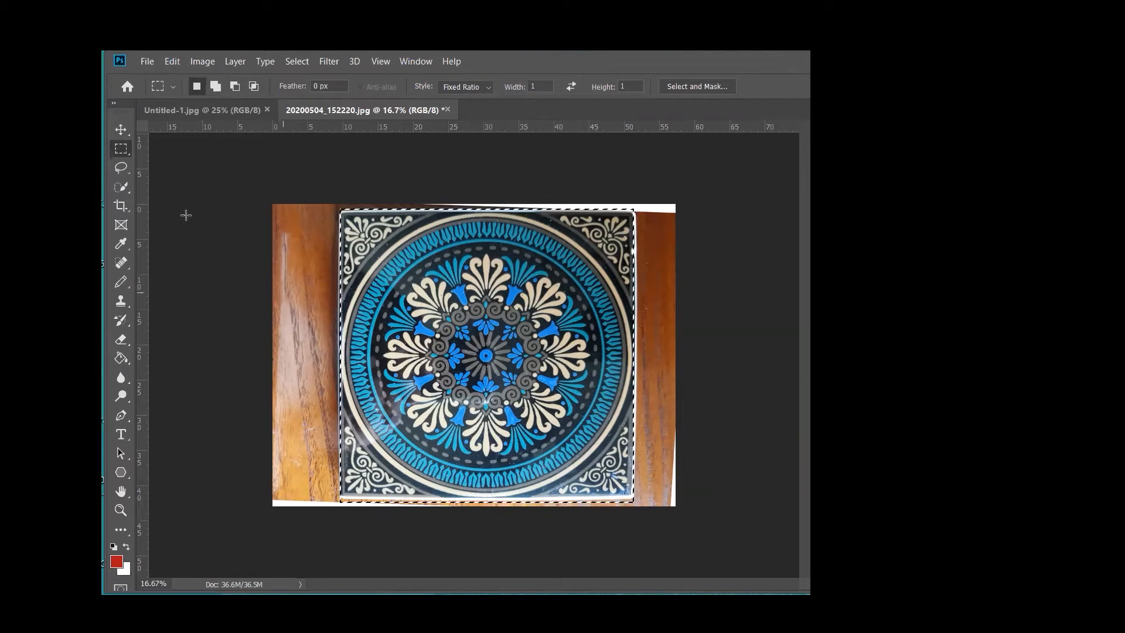
{"action": "left_click", "coordinate": [203, 62]}
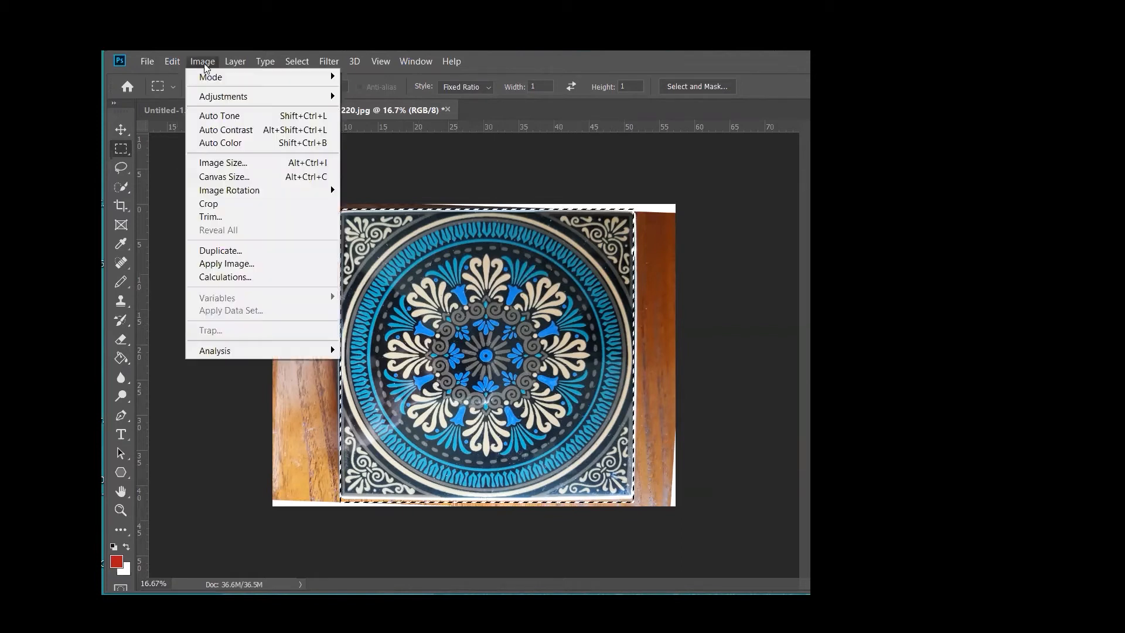
{"action": "left_click", "coordinate": [216, 204]}
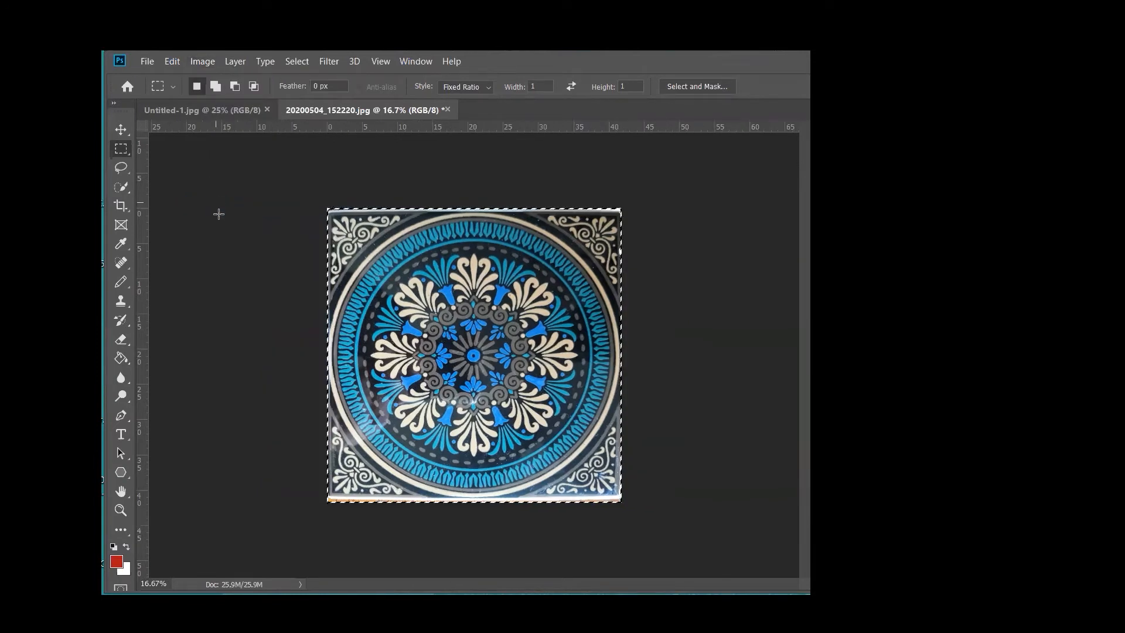
Replace the current selection with a slightly tighter 1:1 square around the tile and crop the image to it.
{"action": "key", "text": "ctrl+d"}
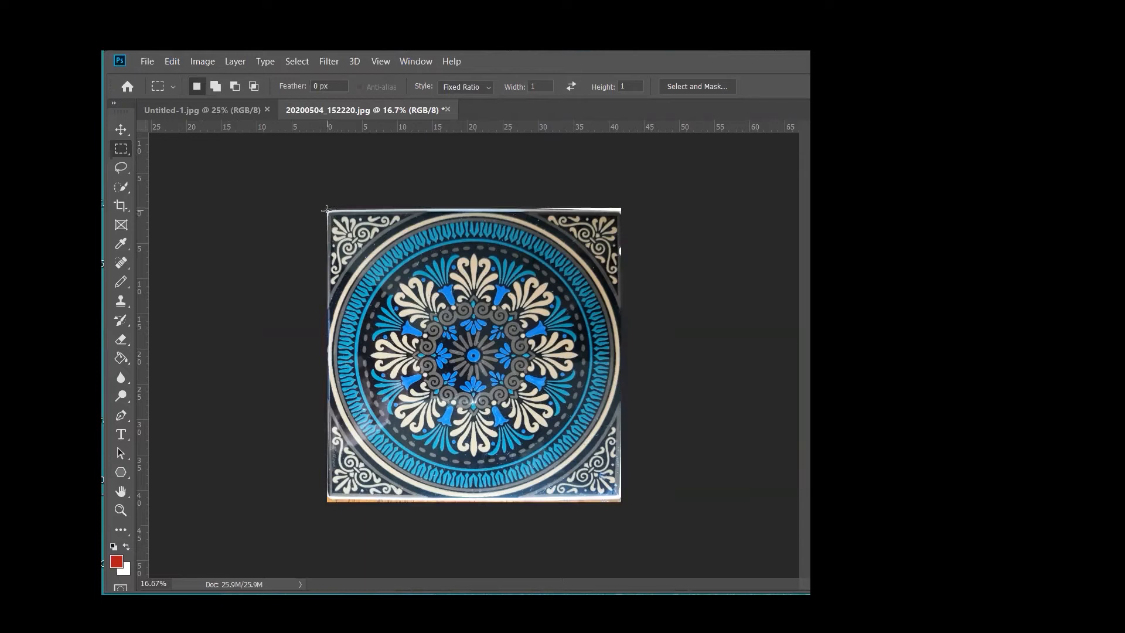
{"action": "left_click_drag", "start_coordinate": [353, 267], "coordinate": [628, 499]}
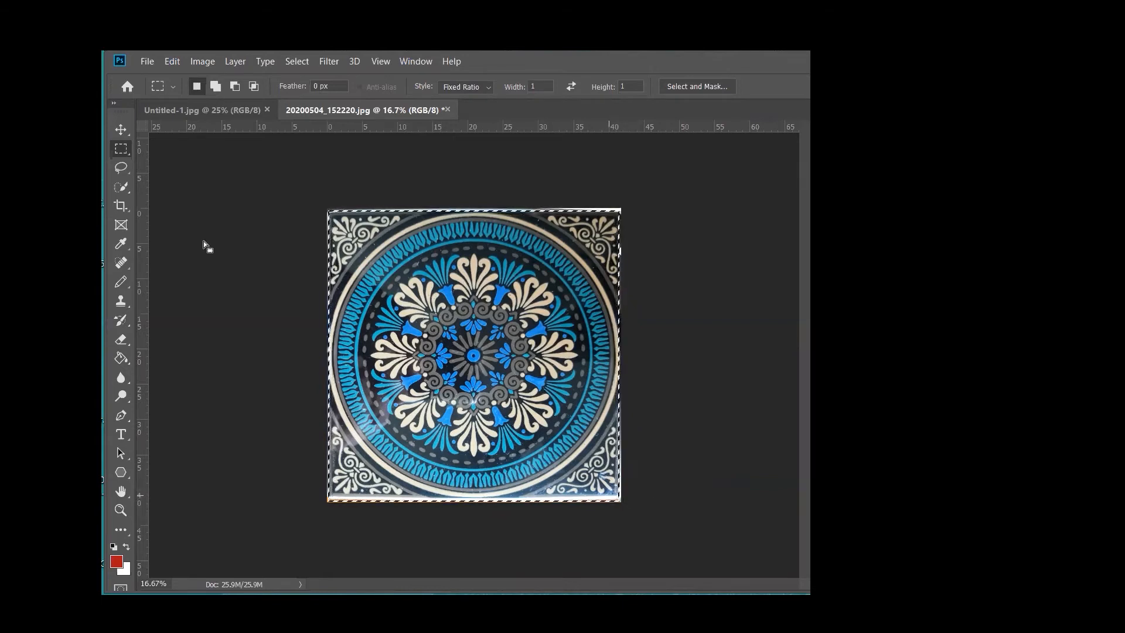
{"action": "left_click", "coordinate": [206, 63]}
{"action": "left_click", "coordinate": [232, 205]}
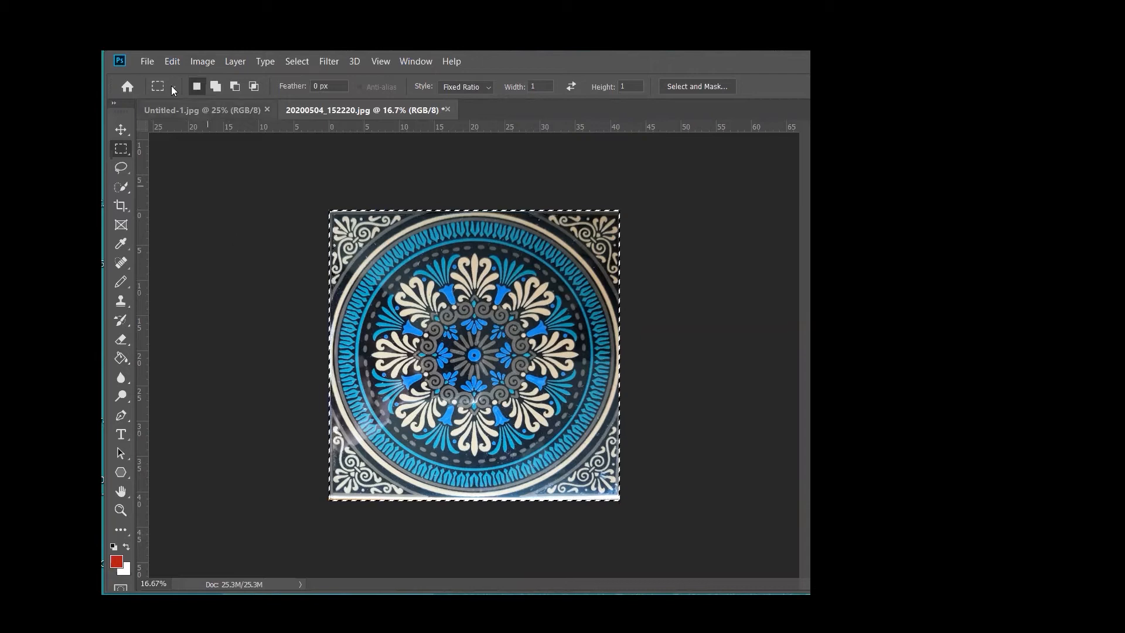
Distort the image by pulling both lower corners slightly down, to about 102% height, and reselect the entire image.
{"action": "left_click", "coordinate": [170, 63]}
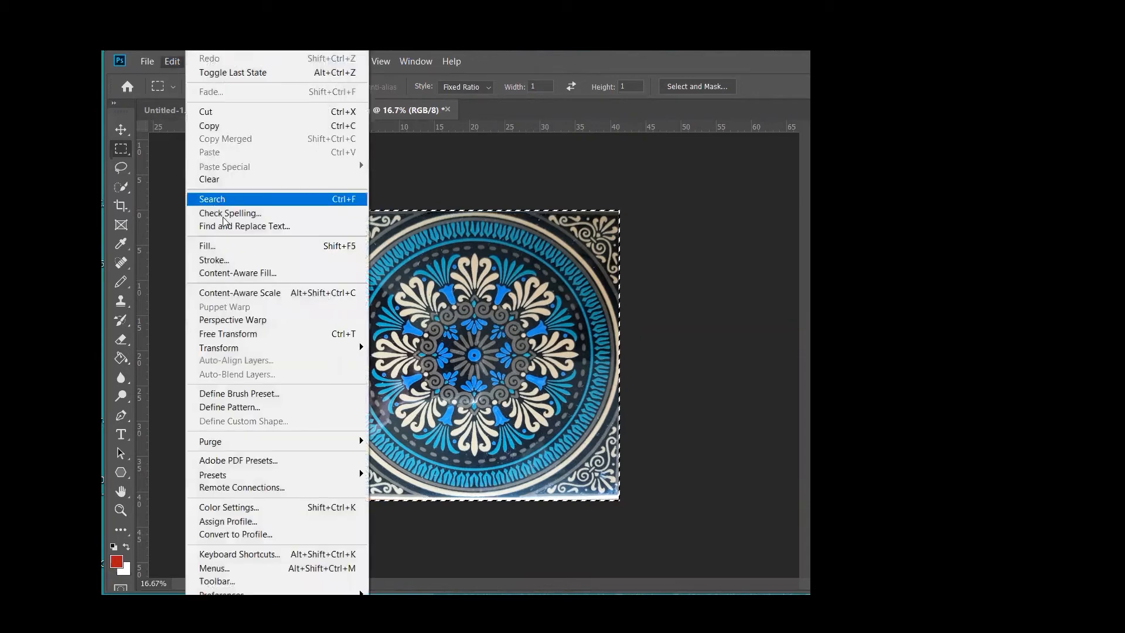
{"action": "mouse_move", "coordinate": [255, 351]}
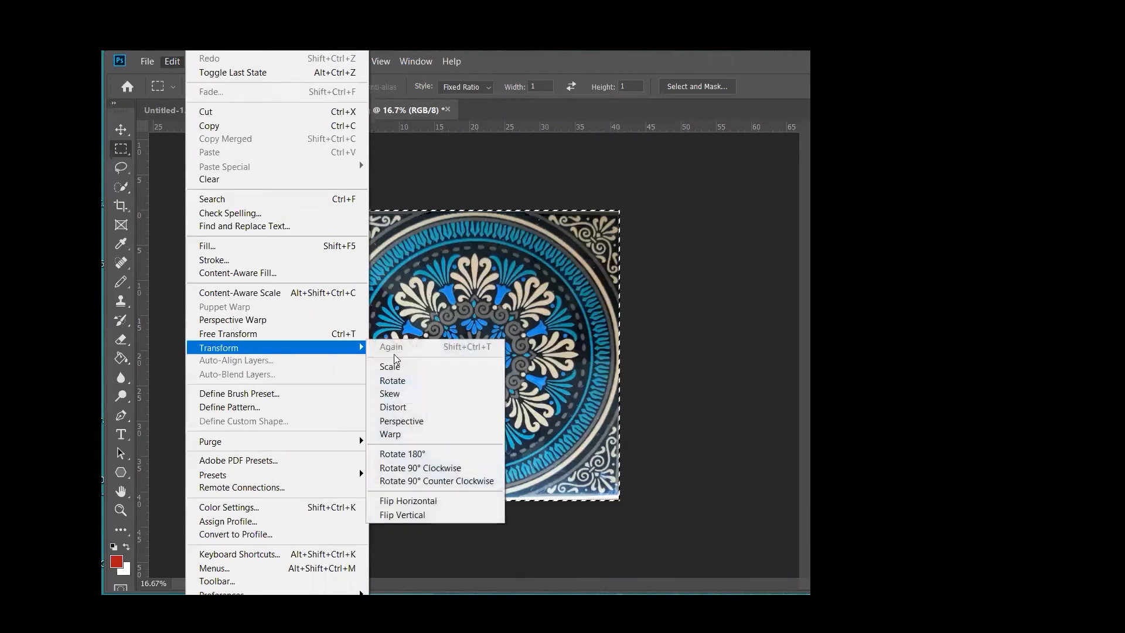
{"action": "left_click", "coordinate": [417, 405]}
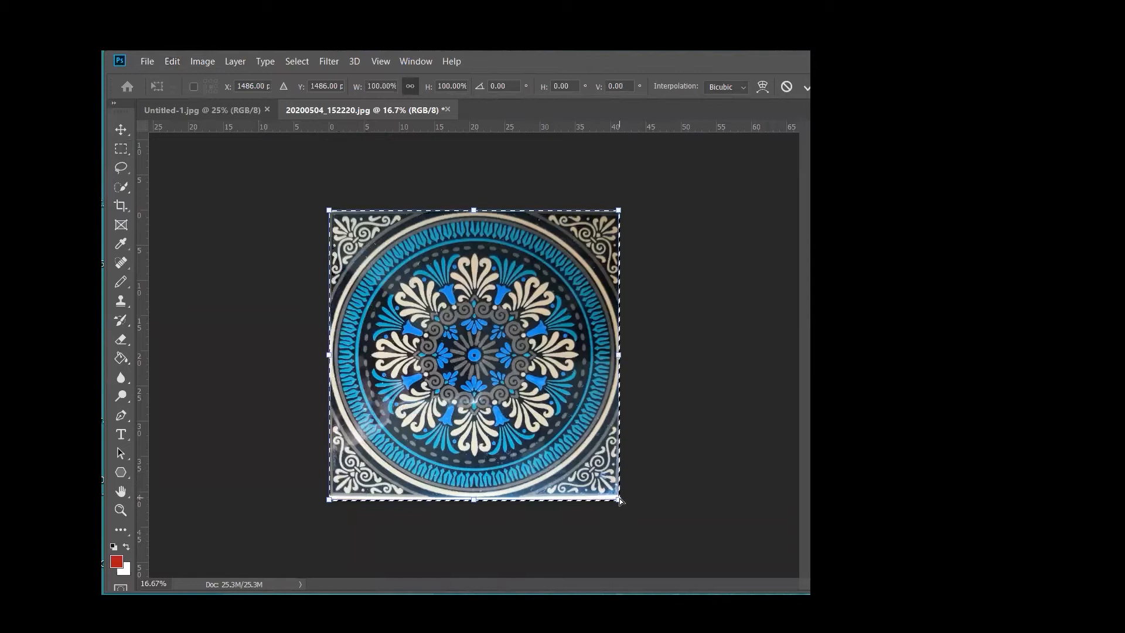
{"action": "left_click_drag", "start_coordinate": [619, 501], "coordinate": [618, 502]}
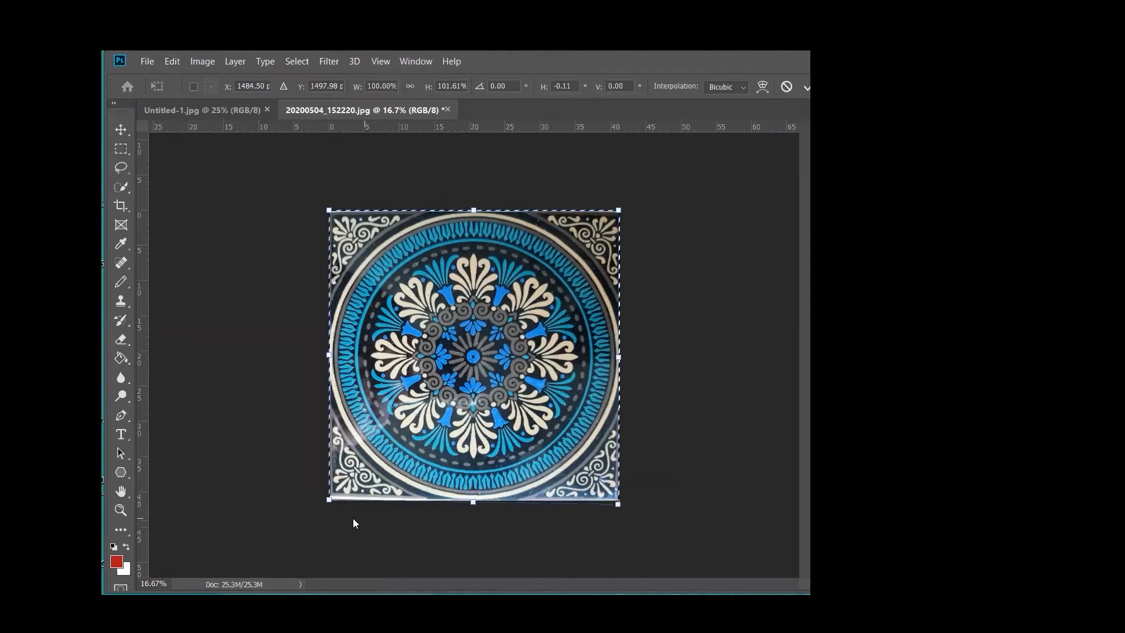
{"action": "left_click_drag", "start_coordinate": [329, 501], "coordinate": [328, 505]}
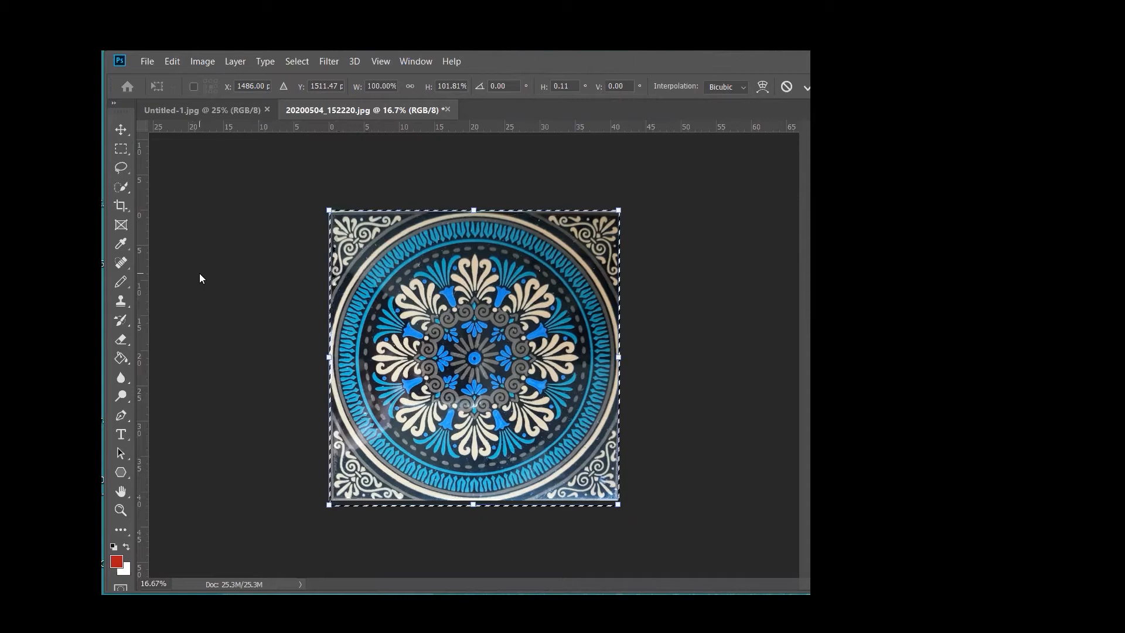
{"action": "key", "text": "m"}
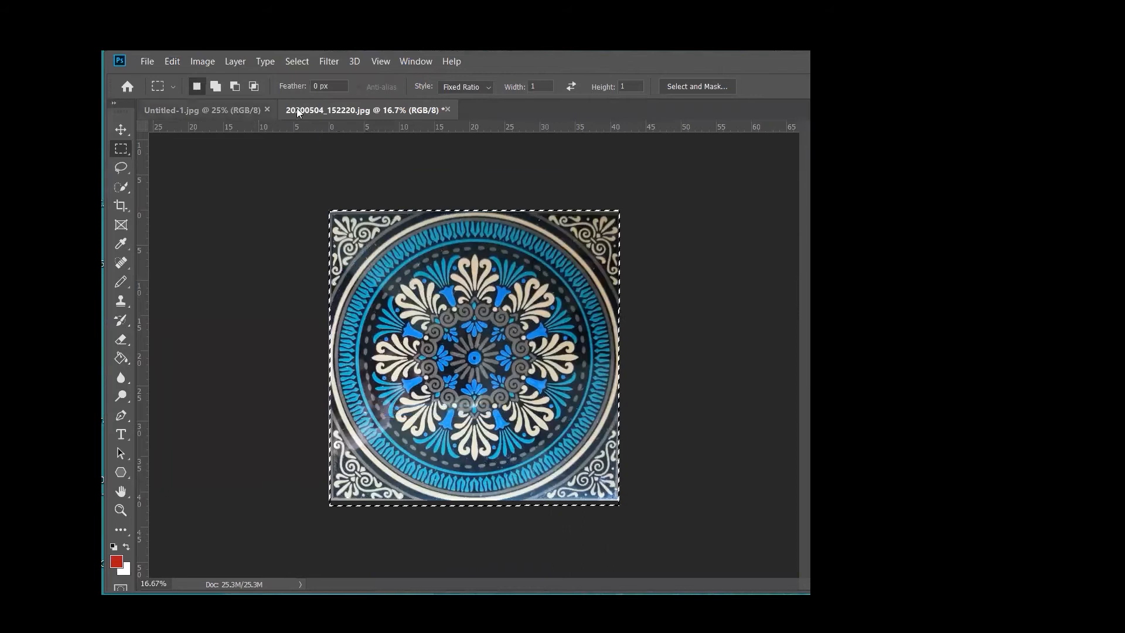
{"action": "left_click", "coordinate": [265, 182]}
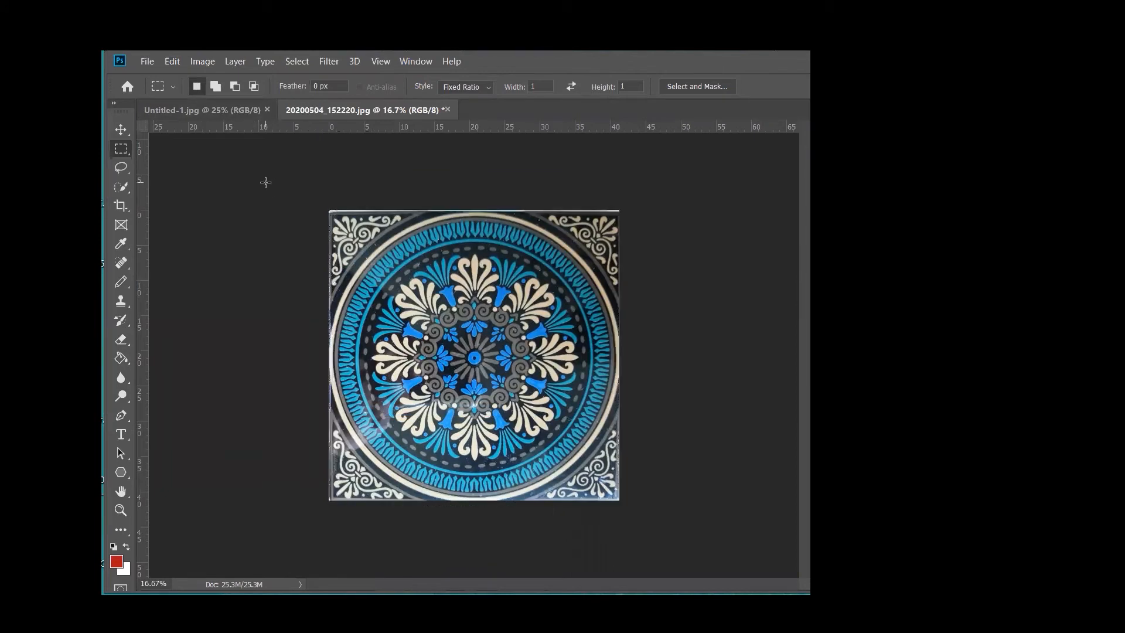
{"action": "left_click", "coordinate": [289, 59]}
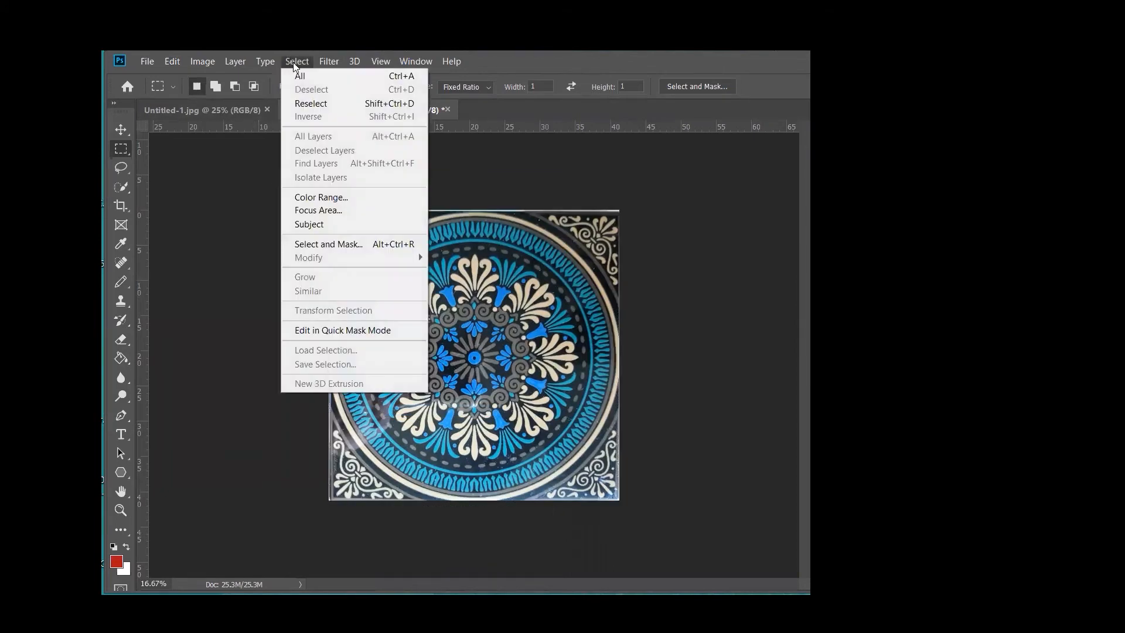
{"action": "left_click", "coordinate": [303, 73]}
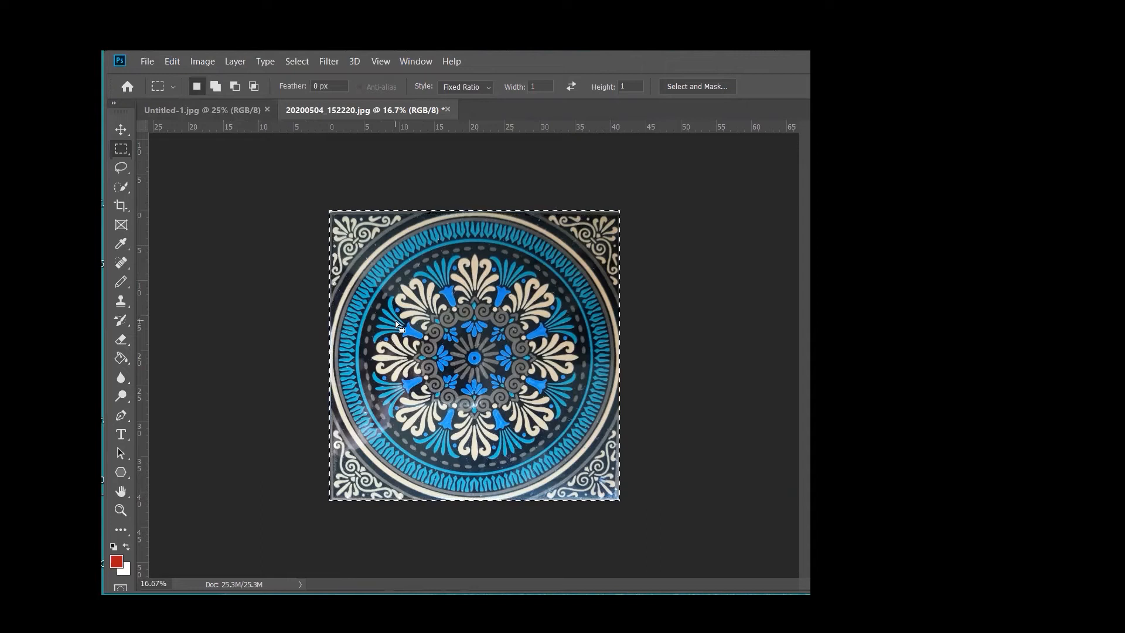
{"action": "left_click", "coordinate": [201, 63]}
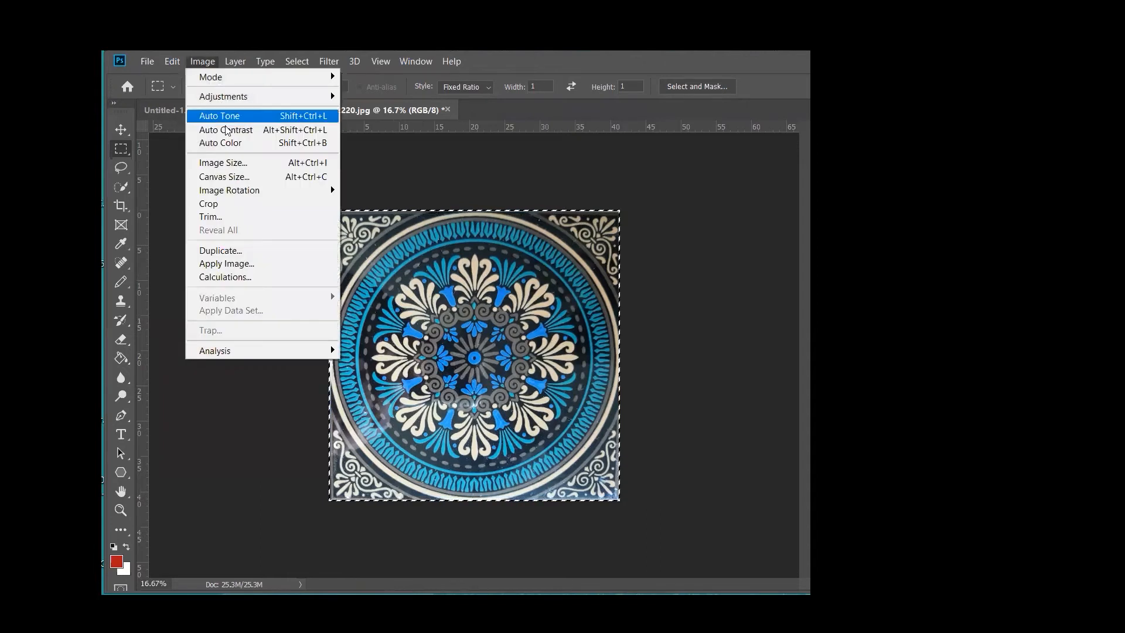
{"action": "left_click", "coordinate": [232, 164]}
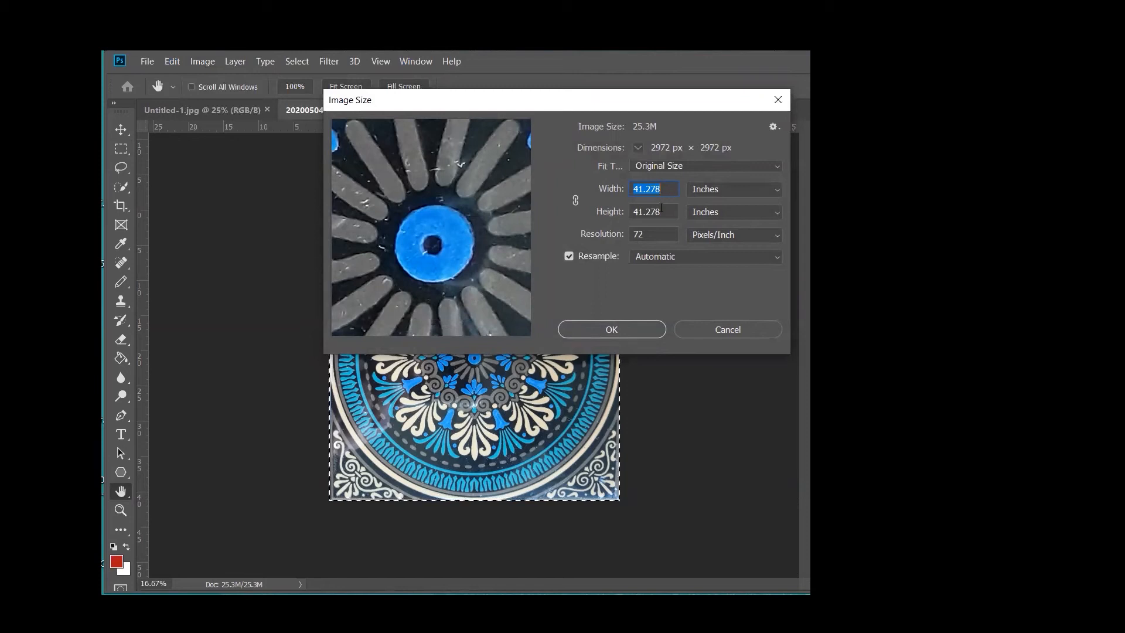
{"action": "left_click", "coordinate": [575, 202]}
{"action": "type", "text": "6"}
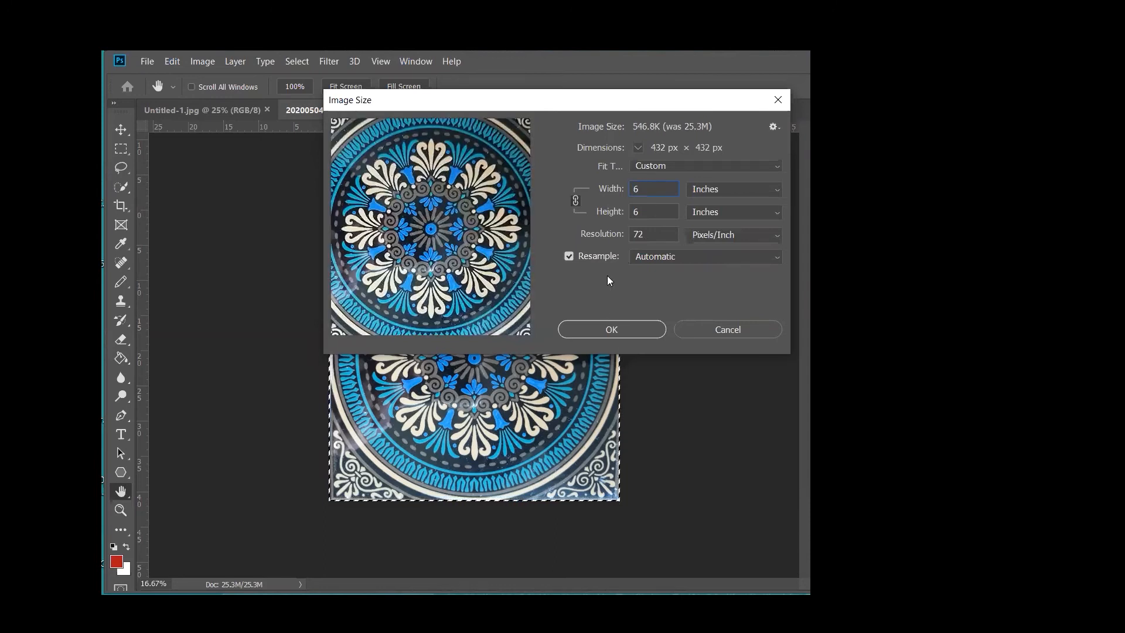
{"action": "left_click", "coordinate": [732, 331]}
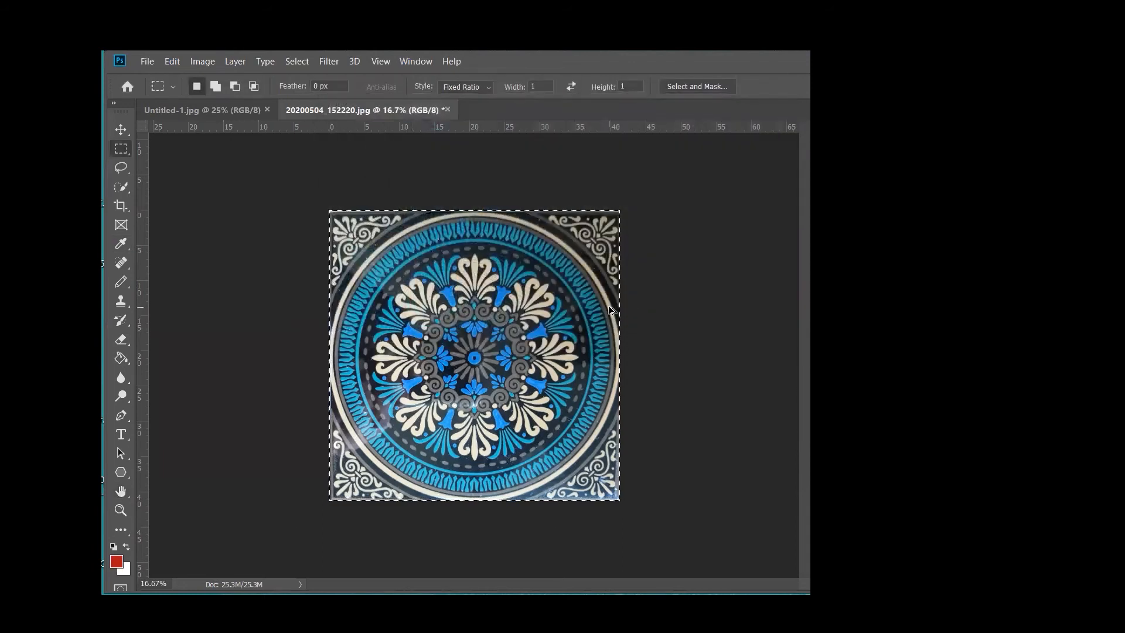
Resize the image to 6 × 6 inches with resampling turned off.
{"action": "key", "text": "ctrl+alt+i"}
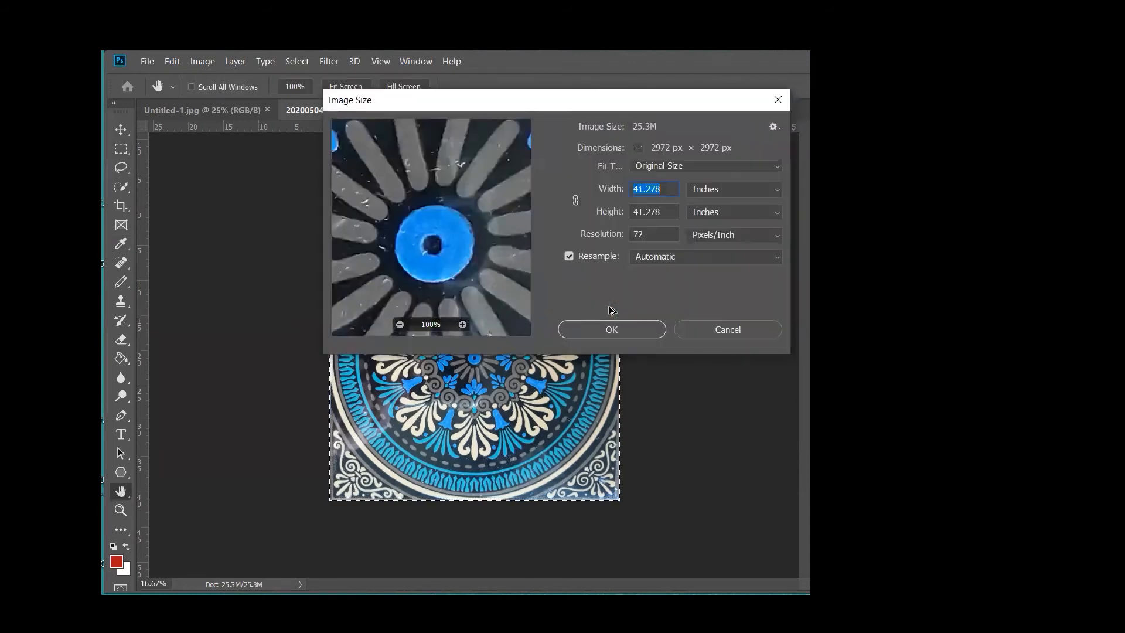
{"action": "left_click", "coordinate": [568, 256]}
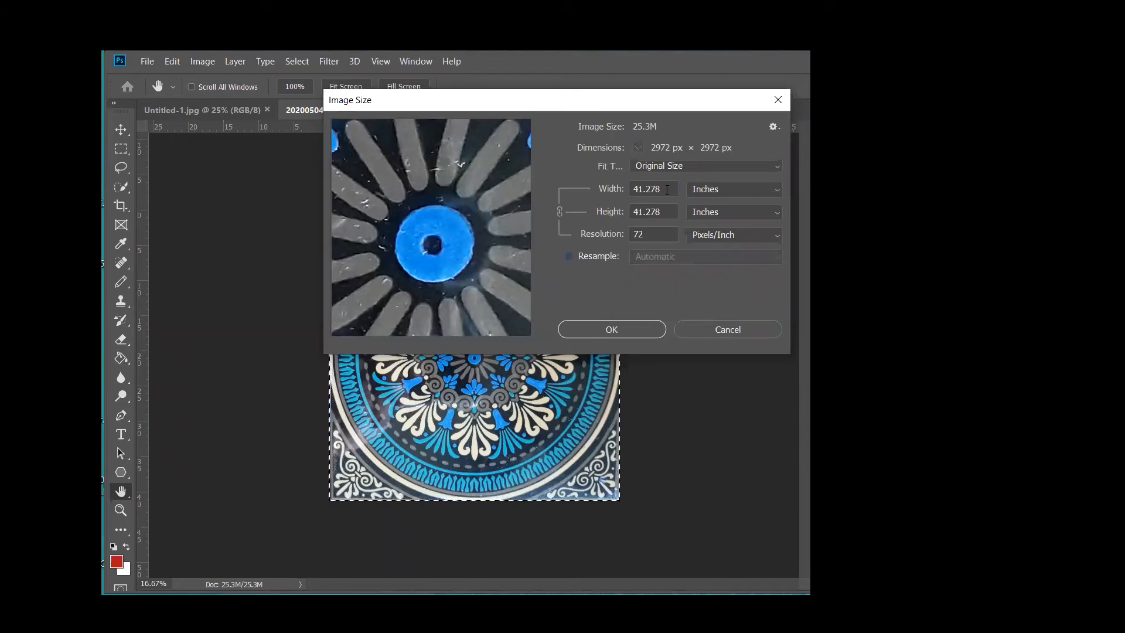
{"action": "left_click", "coordinate": [623, 190]}
{"action": "type", "text": "6"}
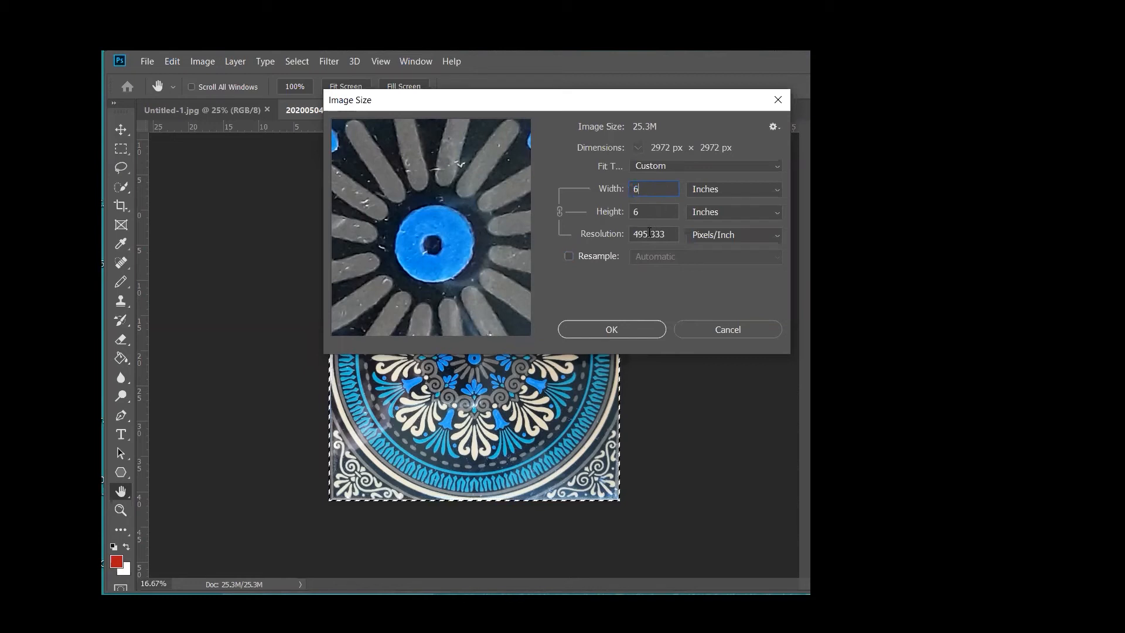
{"action": "left_click", "coordinate": [612, 329]}
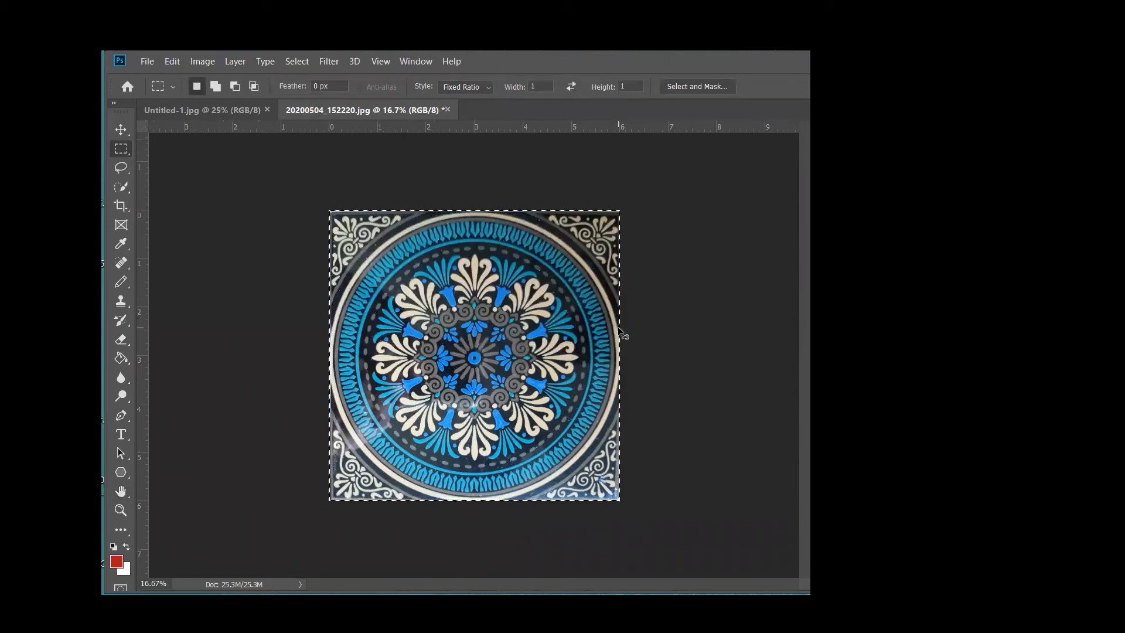
Turn resampling on, set the image resolution to 200 pixels/inch at 6 × 6 inches, and recheck the image size settings.
{"action": "key", "text": "space"}
{"action": "key", "text": "ctrl+alt+i"}
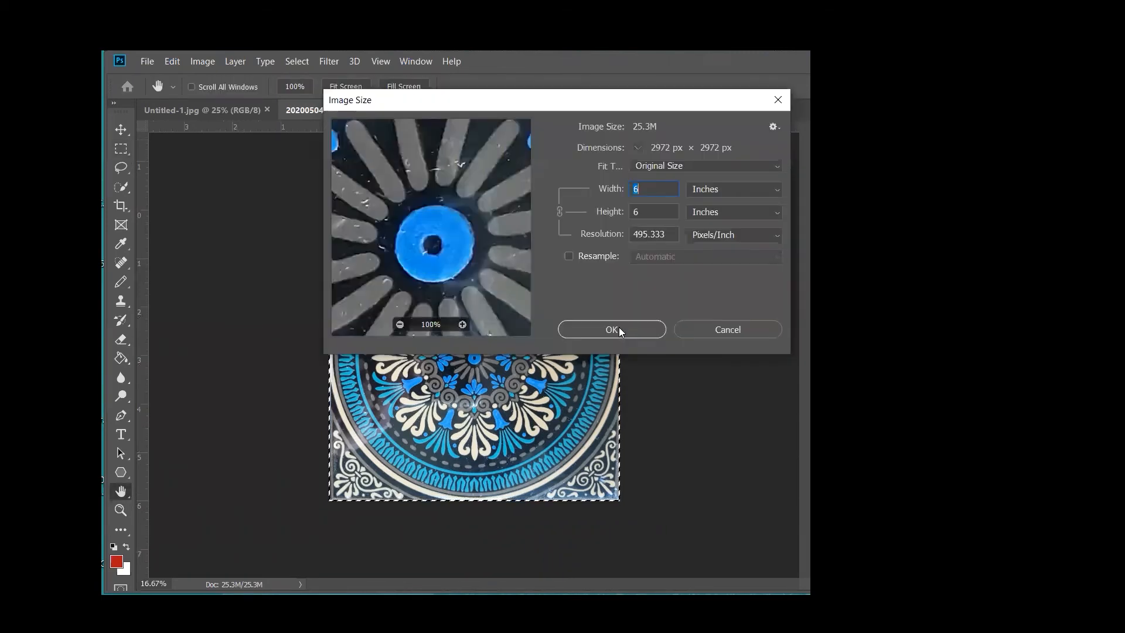
{"action": "left_click", "coordinate": [568, 256]}
{"action": "left_click", "coordinate": [575, 201]}
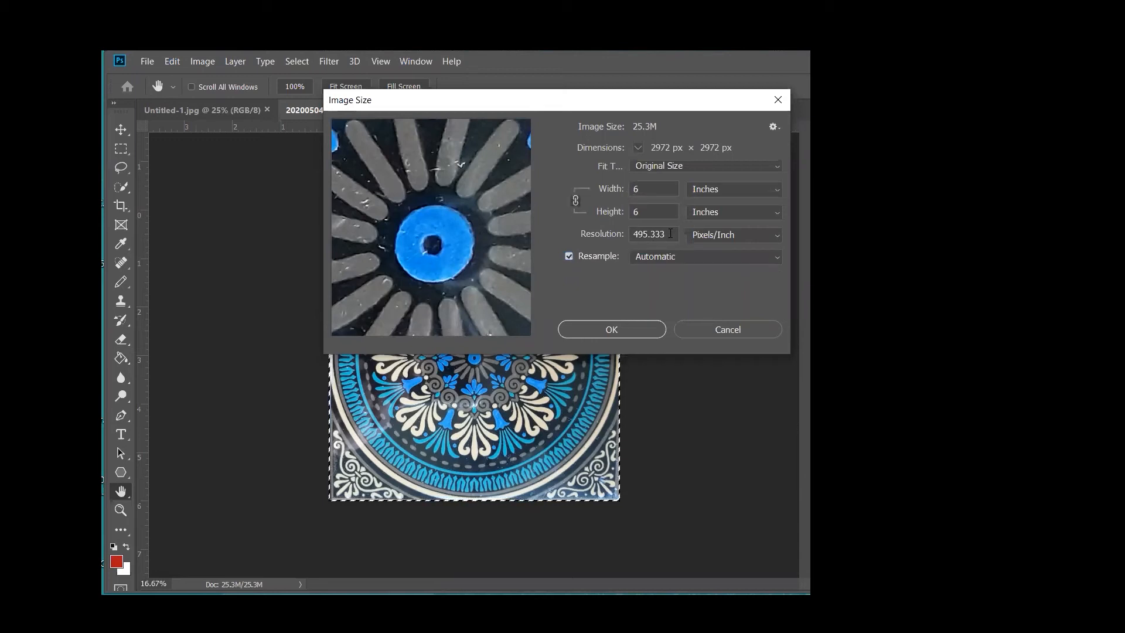
{"action": "left_click_drag", "start_coordinate": [670, 234], "coordinate": [623, 231]}
{"action": "type", "text": "200"}
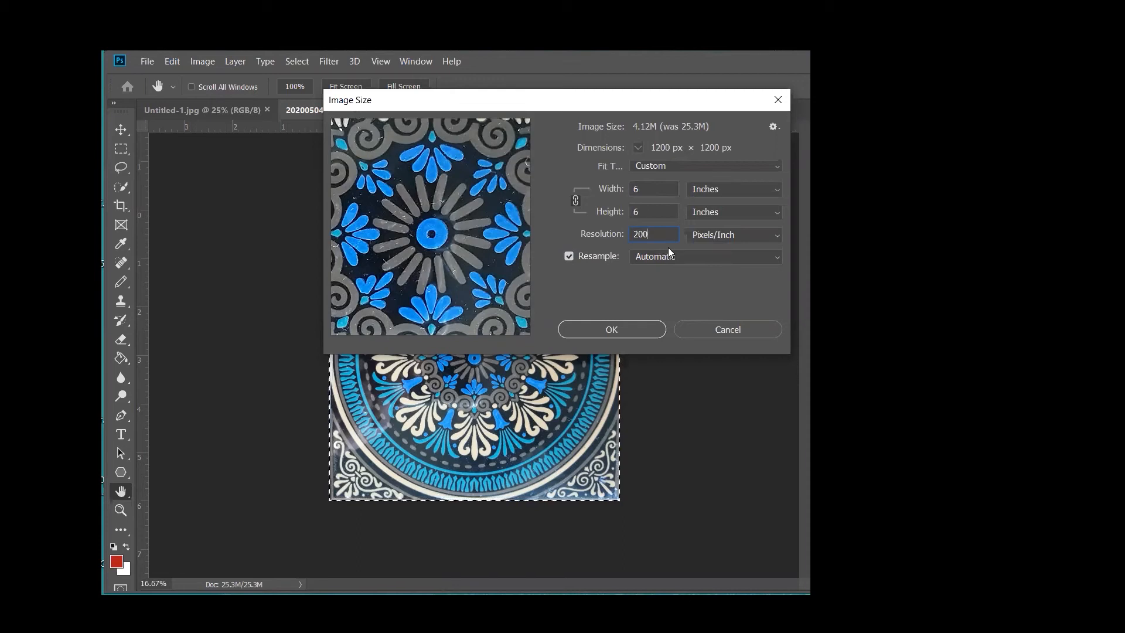
{"action": "left_click", "coordinate": [609, 330]}
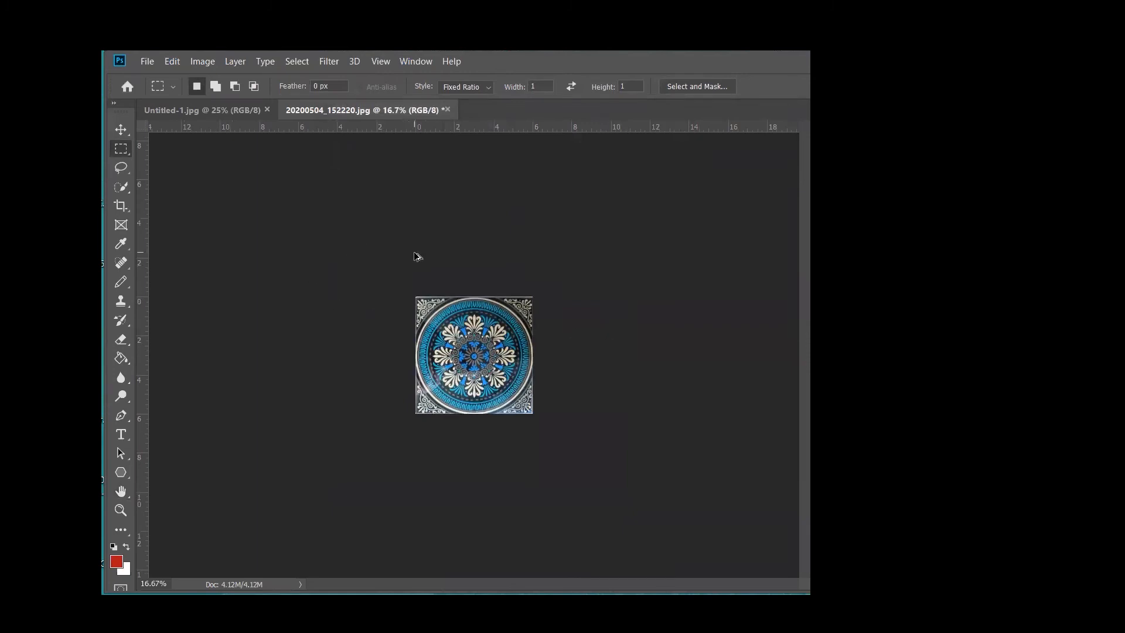
{"action": "key", "text": "ctrl+alt+i"}
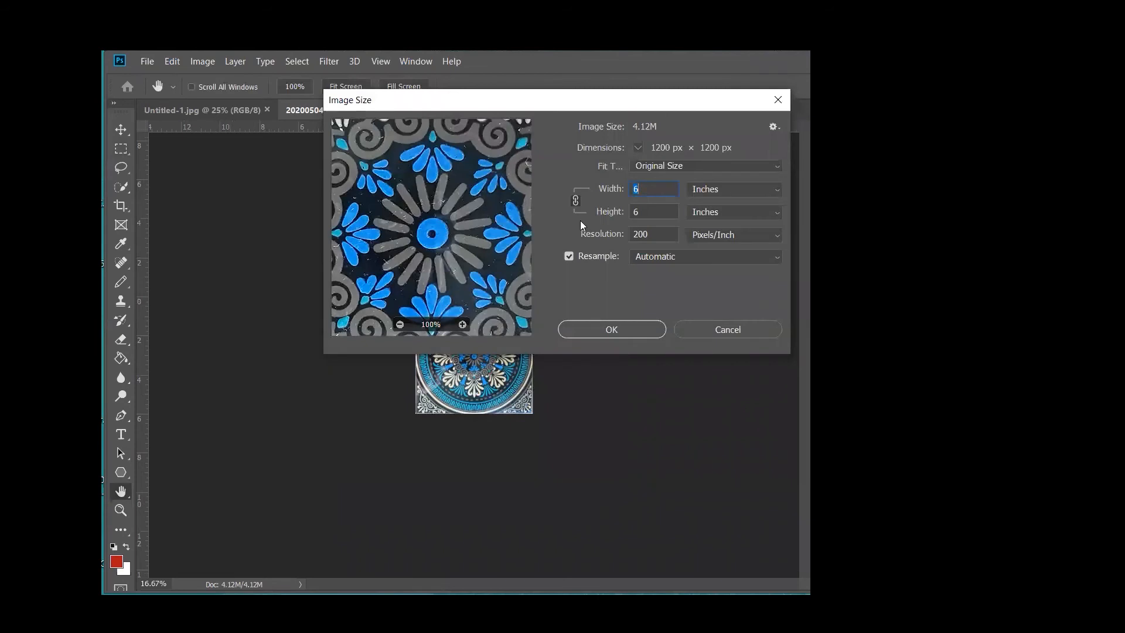
{"action": "left_click", "coordinate": [611, 329]}
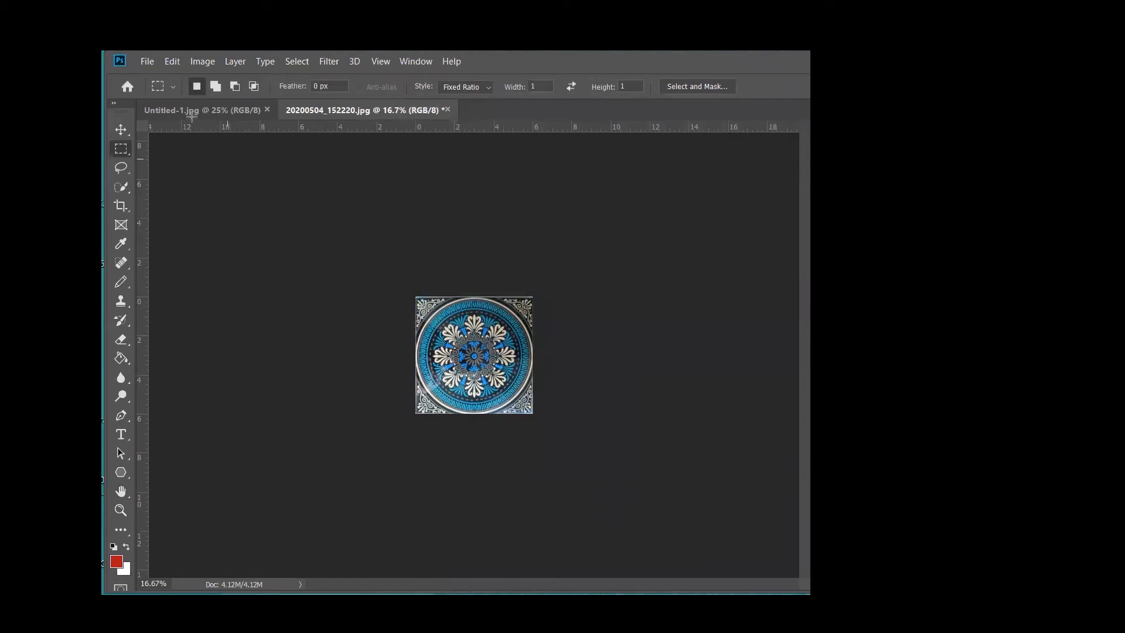
Define the tile image as a pattern named "Circular tile".
{"action": "left_click", "coordinate": [170, 61]}
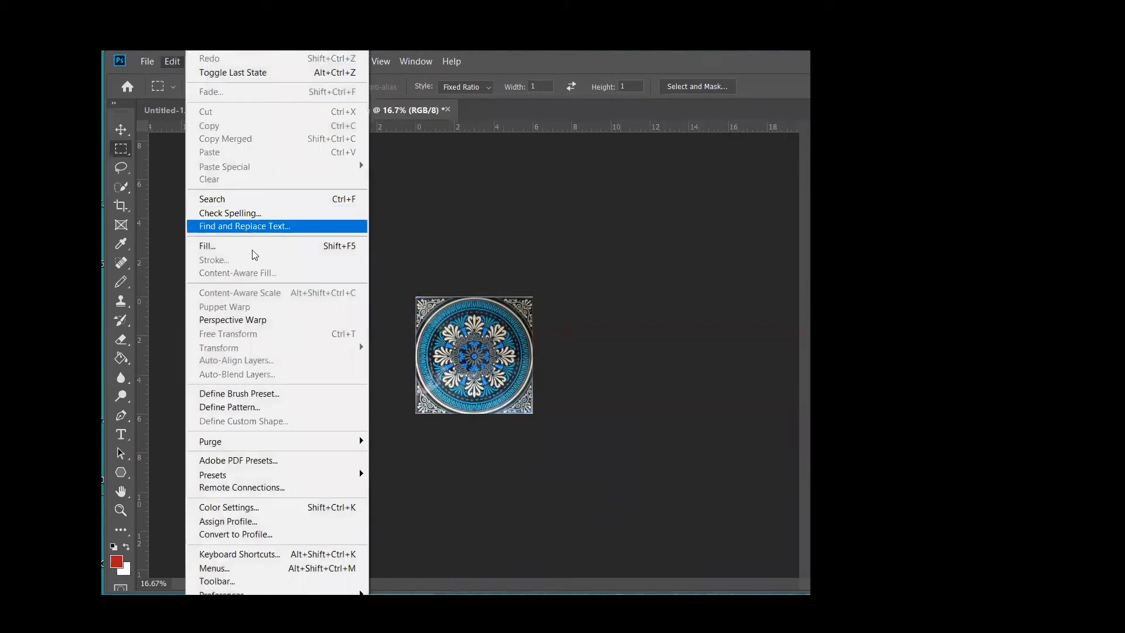
{"action": "left_click", "coordinate": [261, 408]}
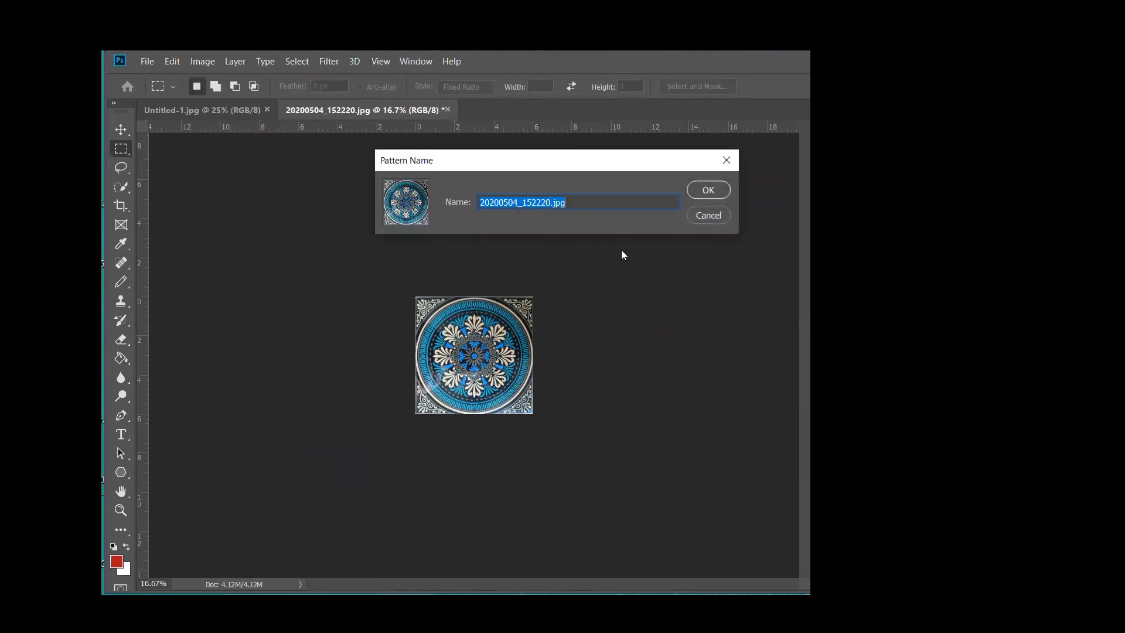
{"action": "type", "text": "Circular tile"}
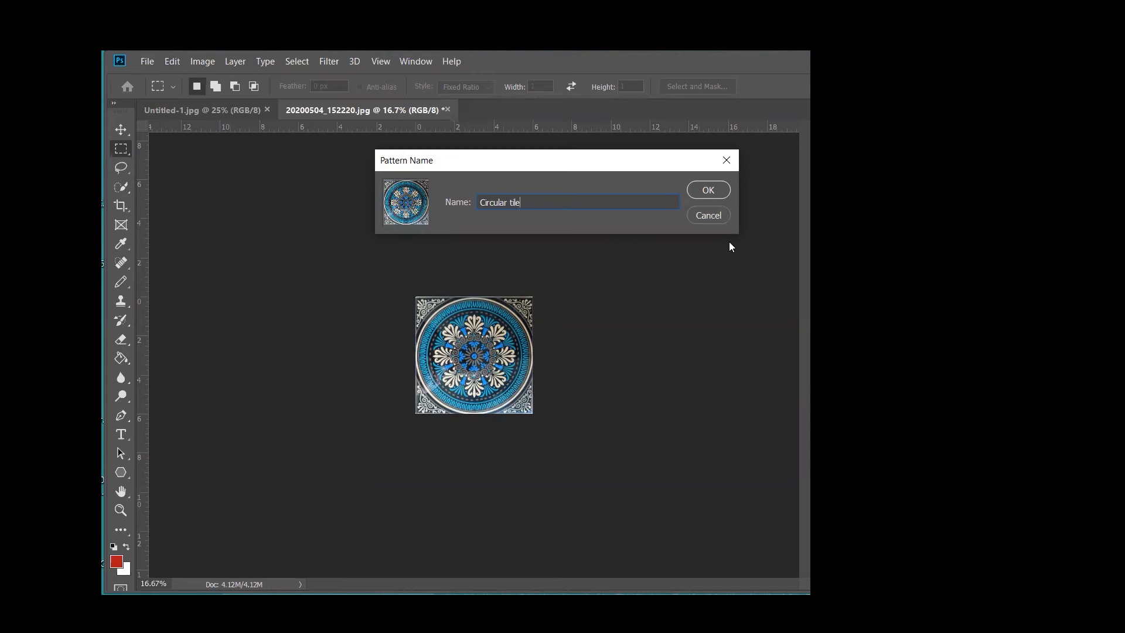
{"action": "left_click", "coordinate": [710, 191]}
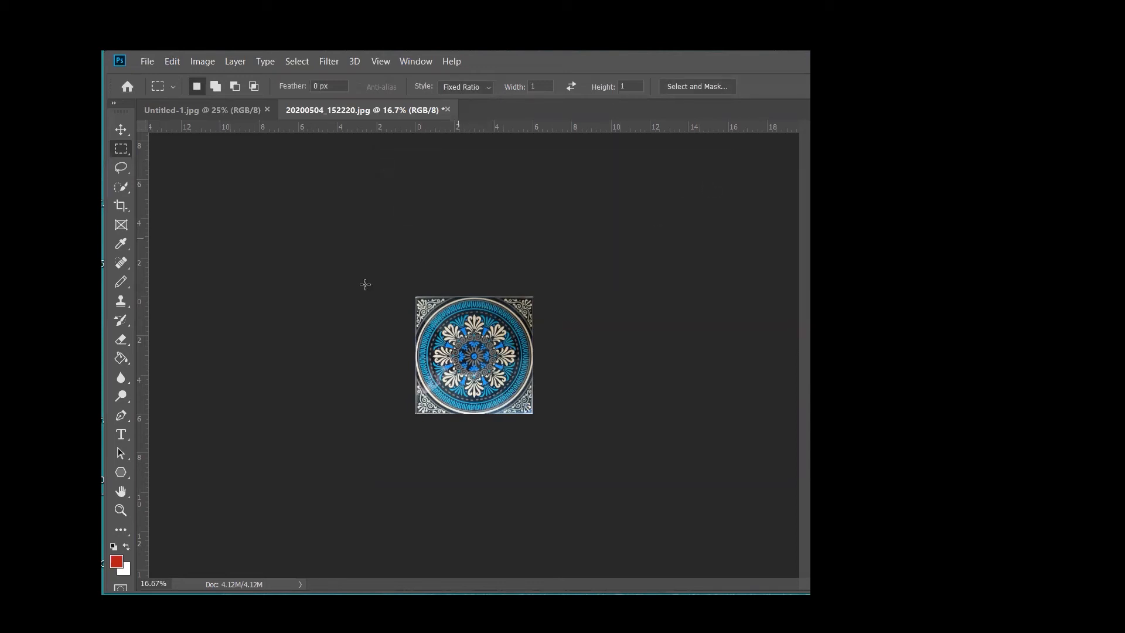
Create a new 18 × 18 inch RGB document at 200 ppi with a white background.
{"action": "left_click", "coordinate": [149, 62]}
{"action": "left_click", "coordinate": [159, 78]}
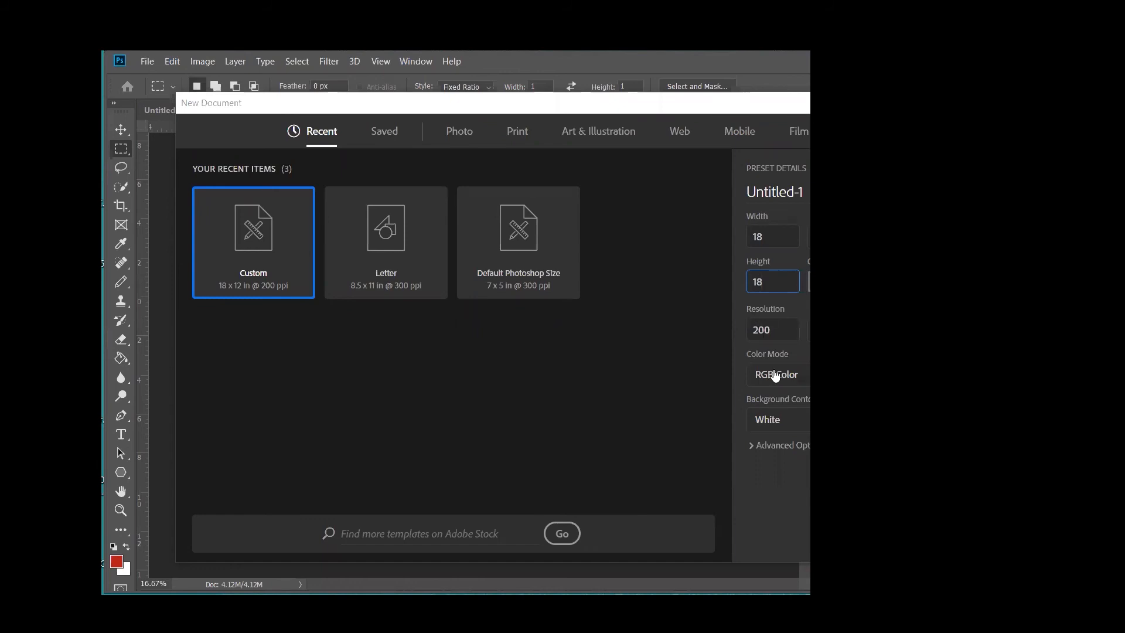
{"action": "key", "text": "Return"}
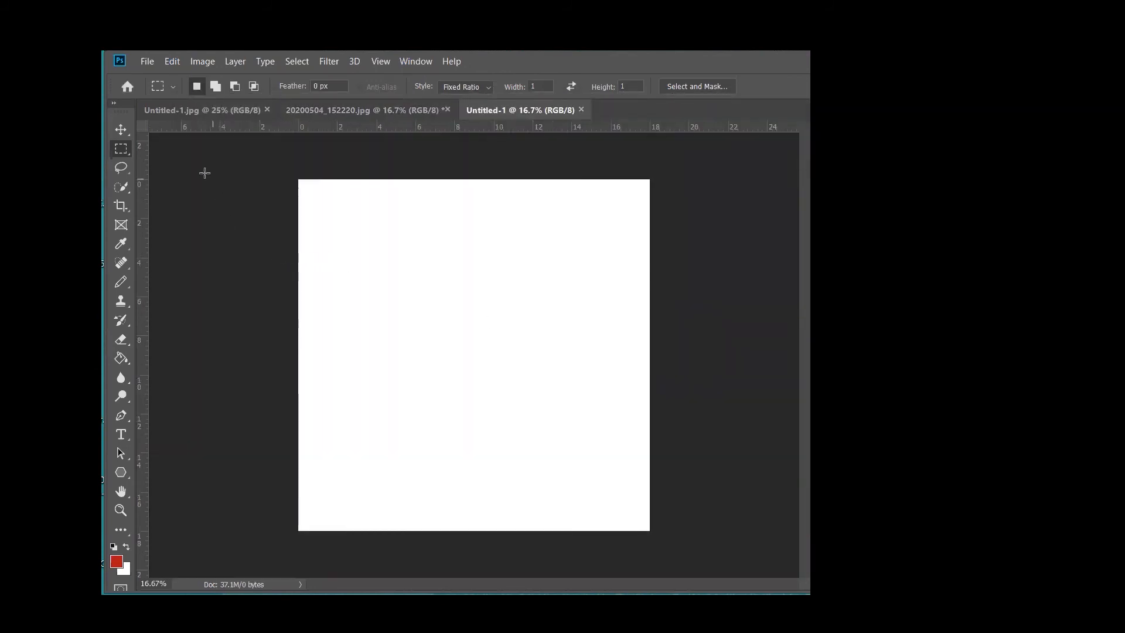
Fill the blank document with the newly defined circular tile pattern, the last one in the set, in Normal mode at 100% opacity.
{"action": "left_click", "coordinate": [173, 62]}
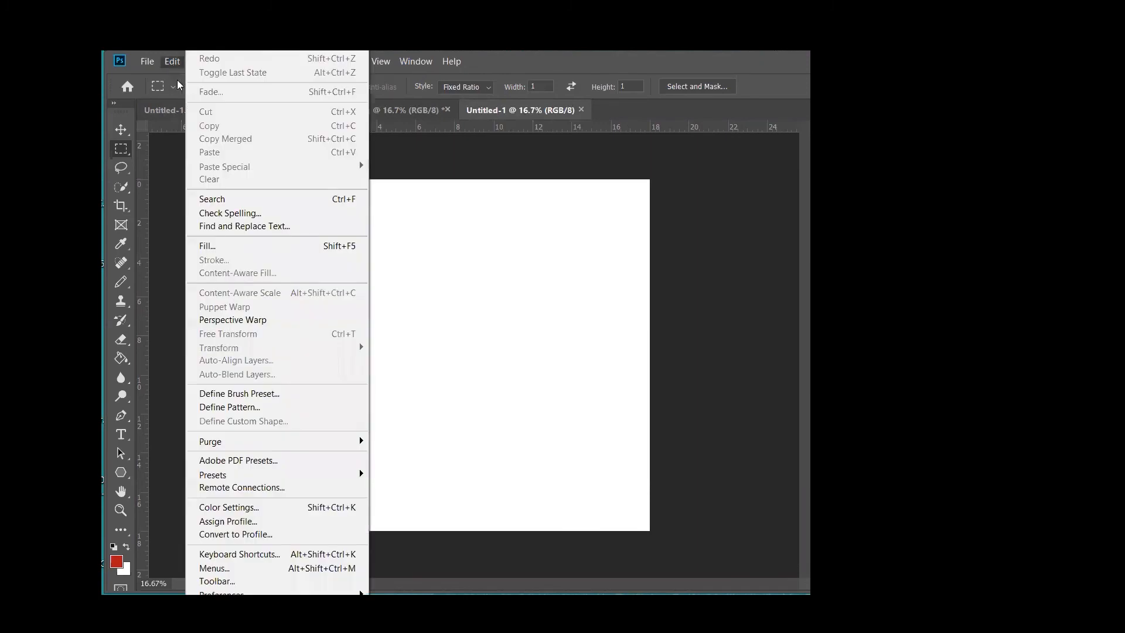
{"action": "left_click", "coordinate": [219, 248]}
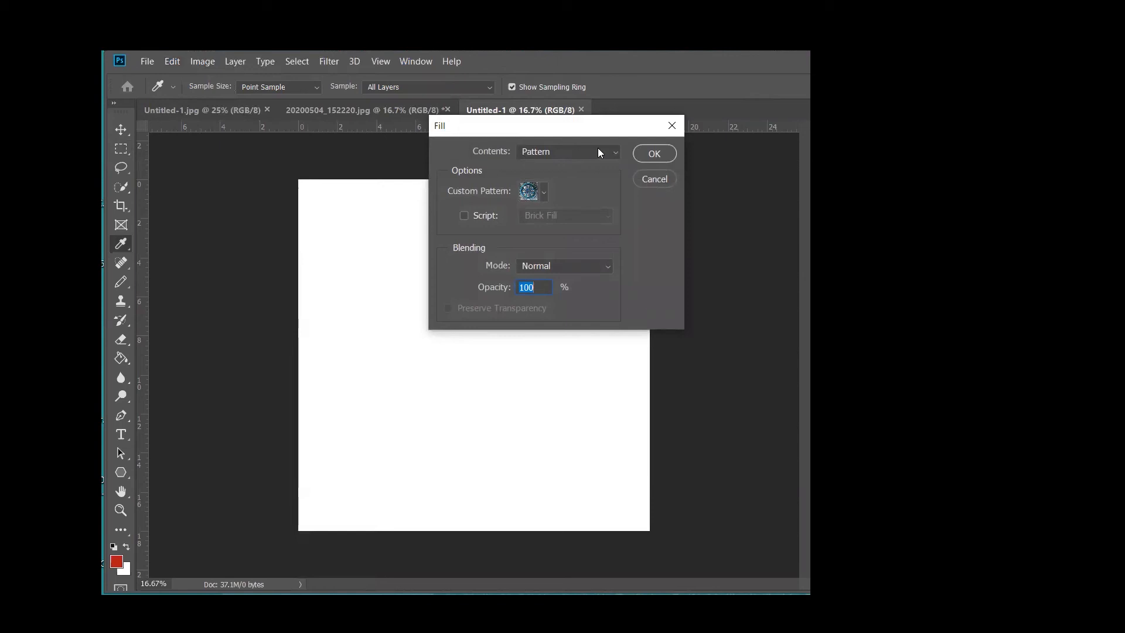
{"action": "left_click", "coordinate": [614, 151]}
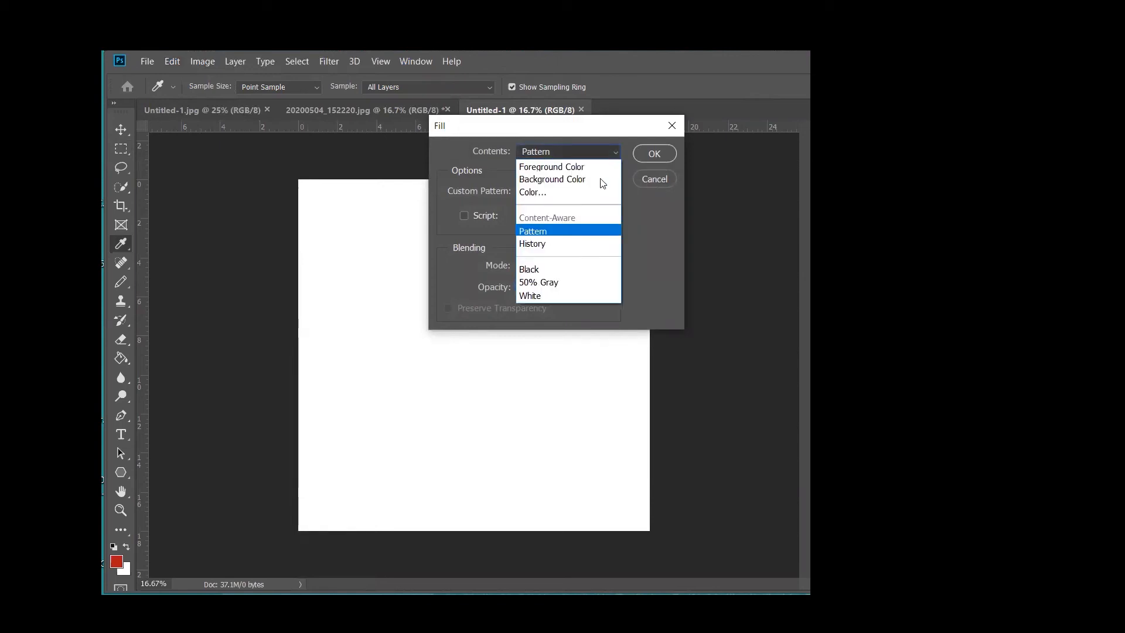
{"action": "left_click", "coordinate": [582, 236]}
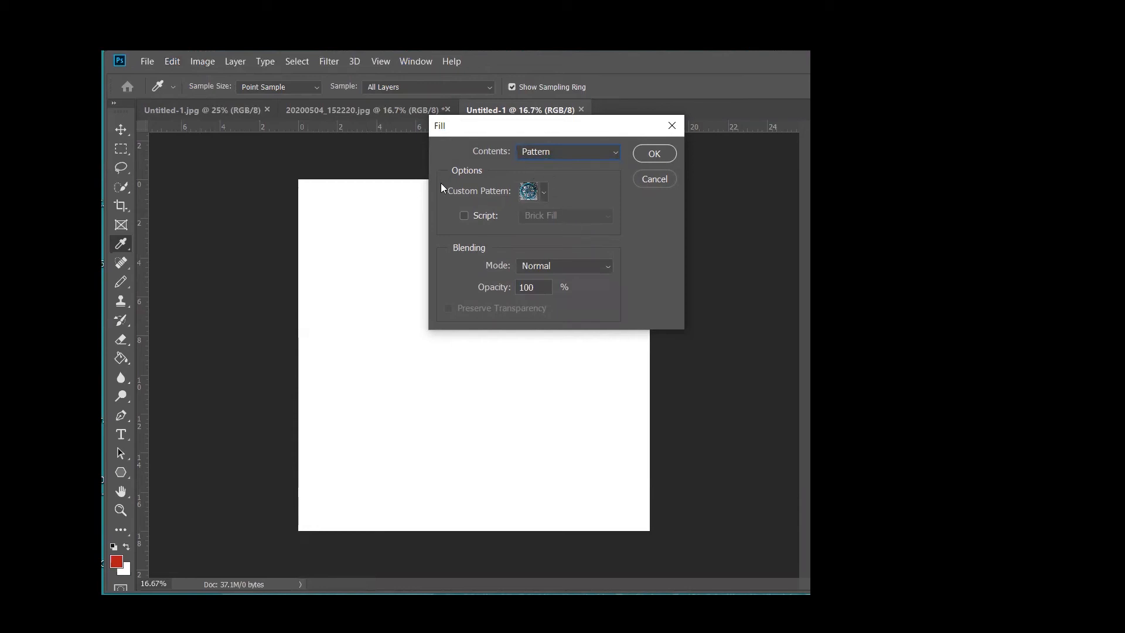
{"action": "left_click", "coordinate": [544, 191]}
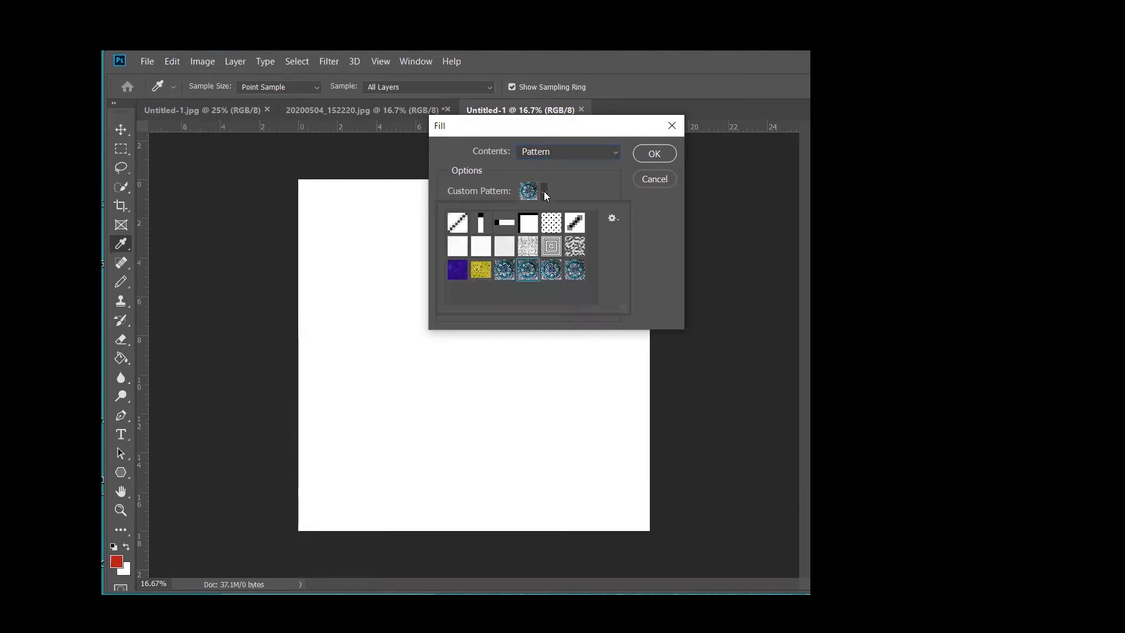
{"action": "left_click", "coordinate": [577, 275]}
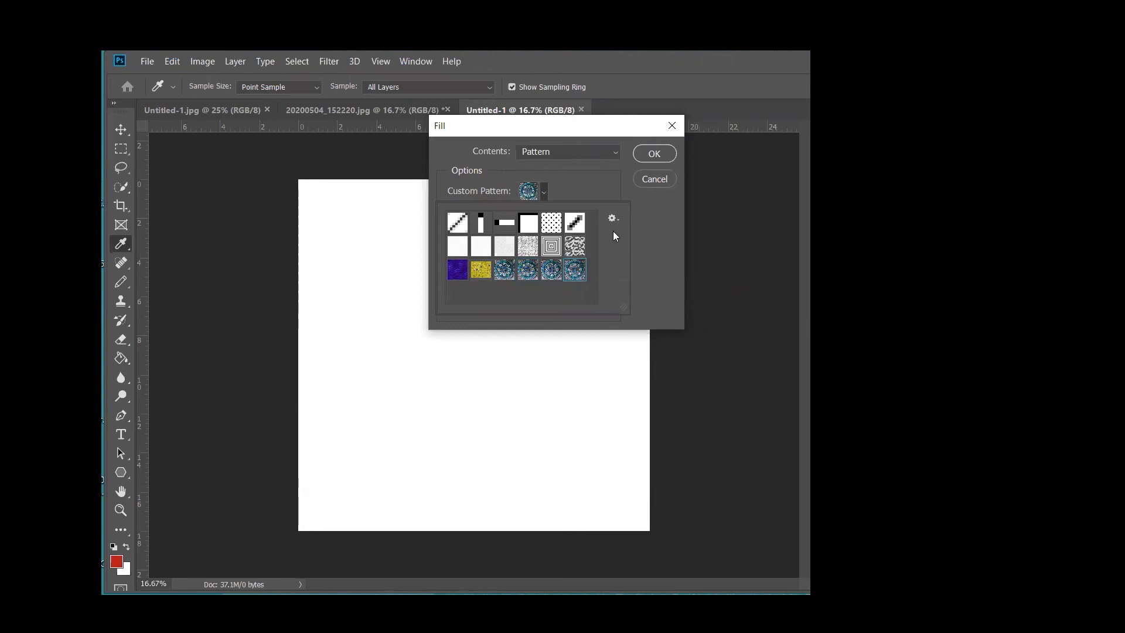
{"action": "left_click", "coordinate": [654, 155]}
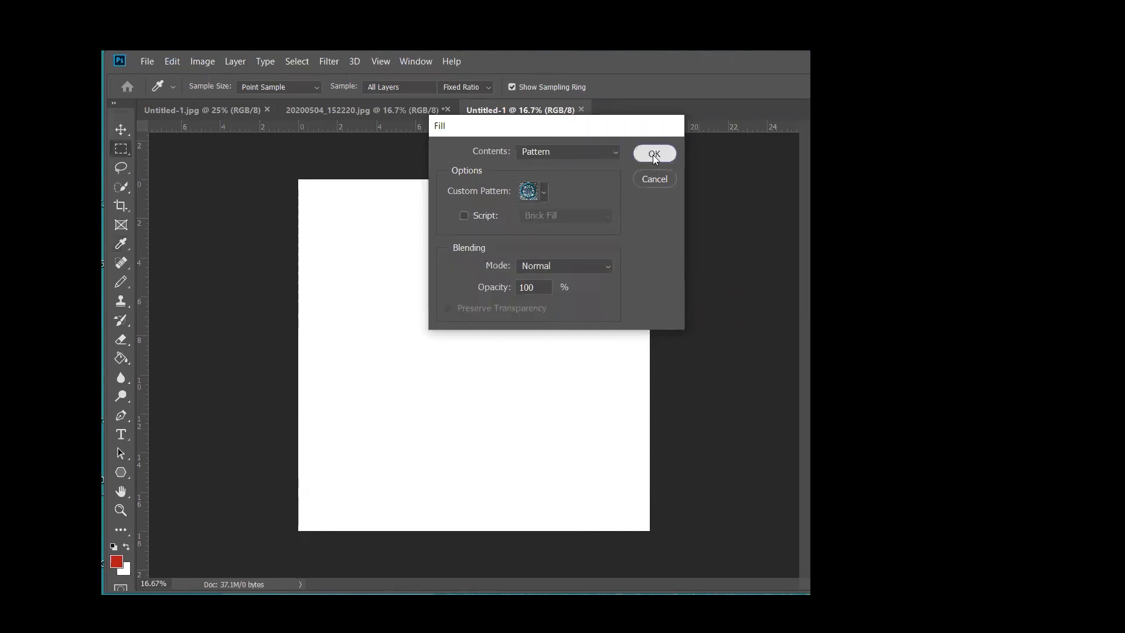
{"action": "left_click", "coordinate": [654, 155]}
{"action": "key", "text": "m"}
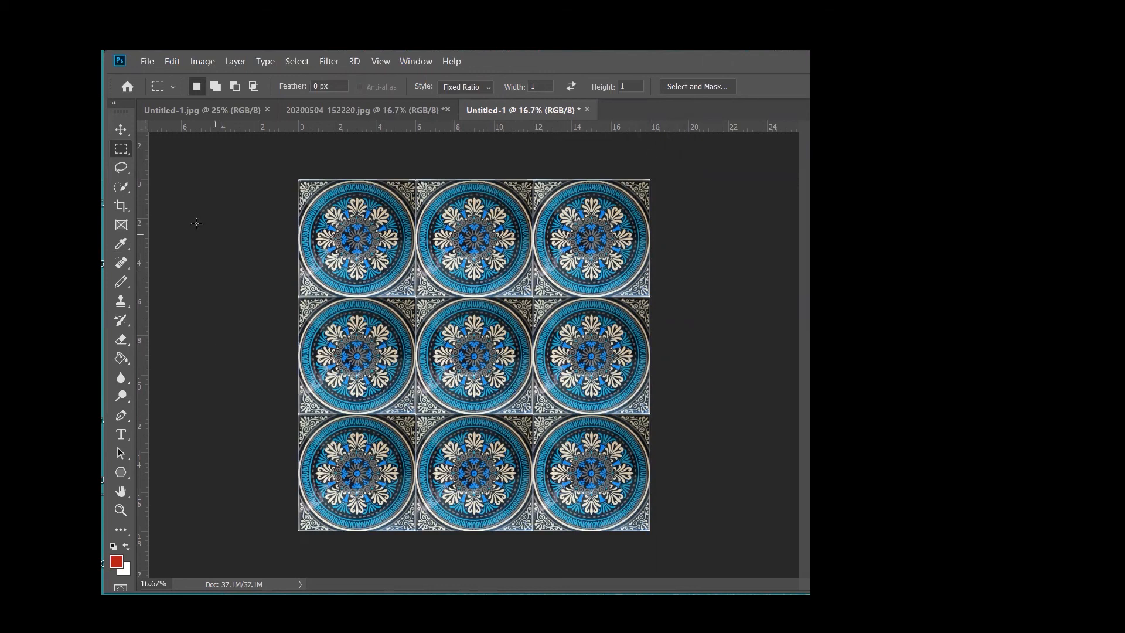
Save the tiled document to the Desktop as a progressive JPEG at maximum quality 12, named "Tile 1" followed by the person's first name.
{"action": "left_click", "coordinate": [148, 61]}
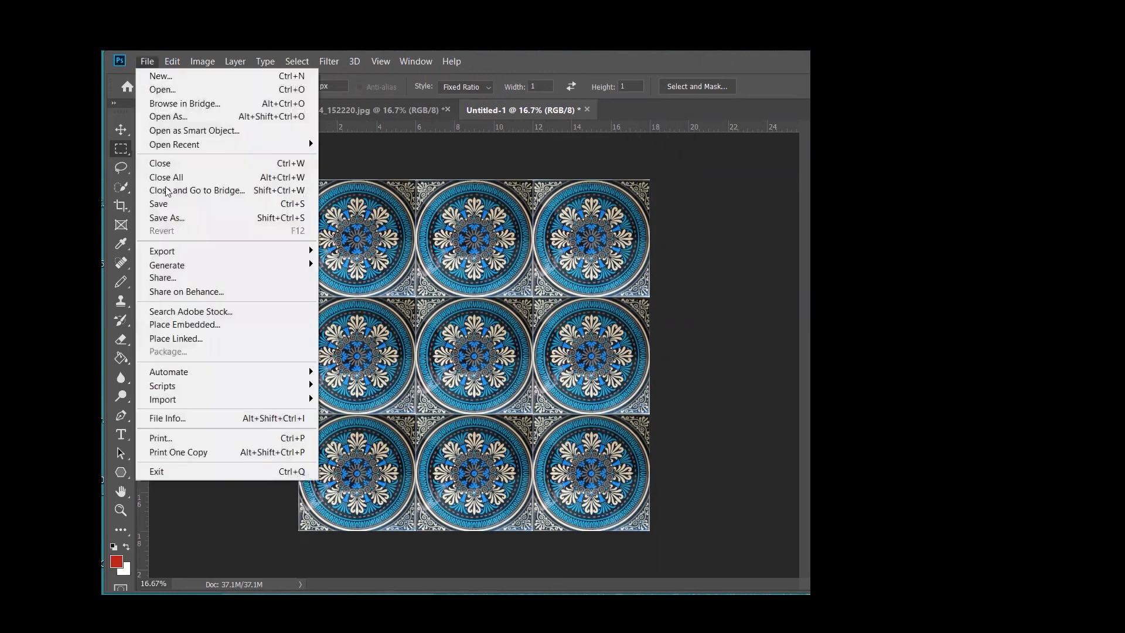
{"action": "left_click", "coordinate": [169, 218]}
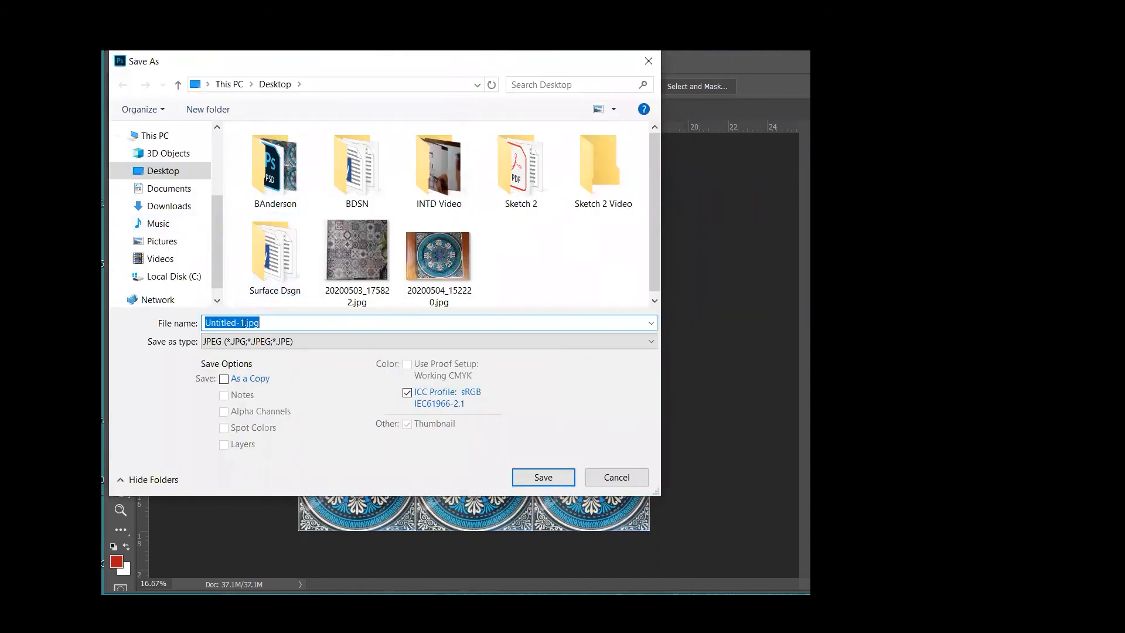
{"action": "left_click_drag", "start_coordinate": [244, 323], "coordinate": [203, 323]}
{"action": "type", "text": "Tile 1 Blaine"}
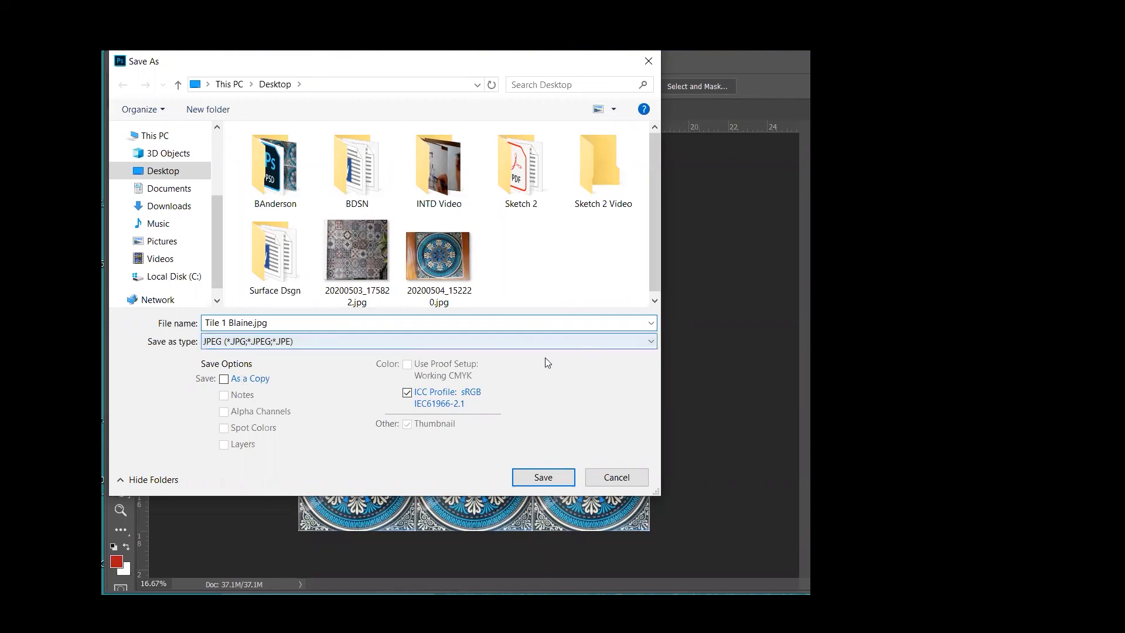
{"action": "left_click", "coordinate": [651, 341]}
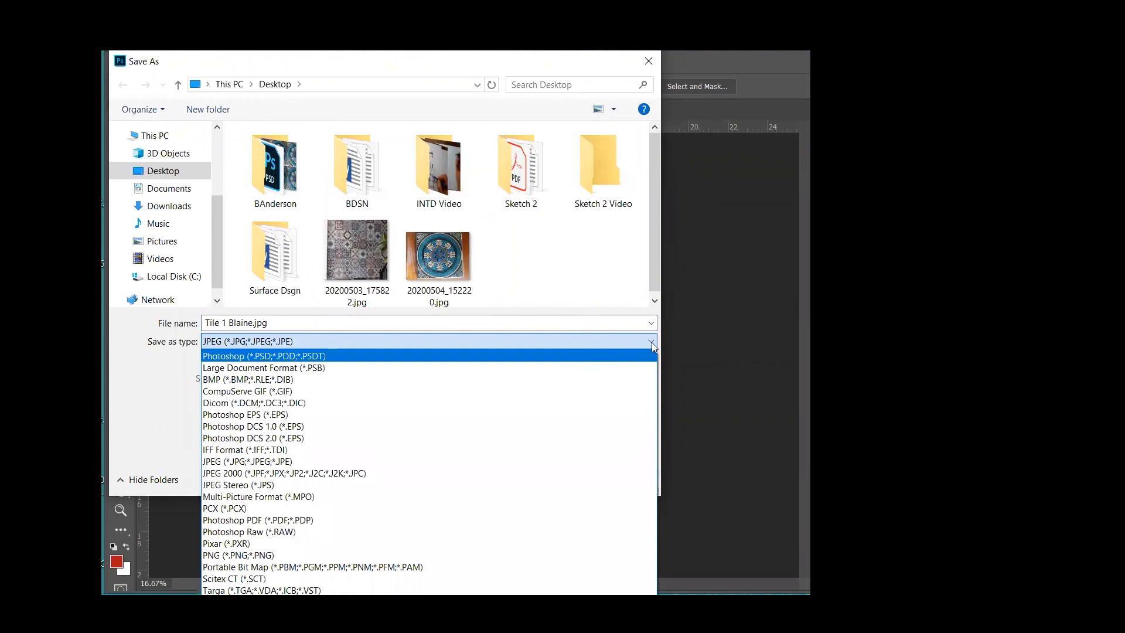
{"action": "left_click", "coordinate": [617, 469]}
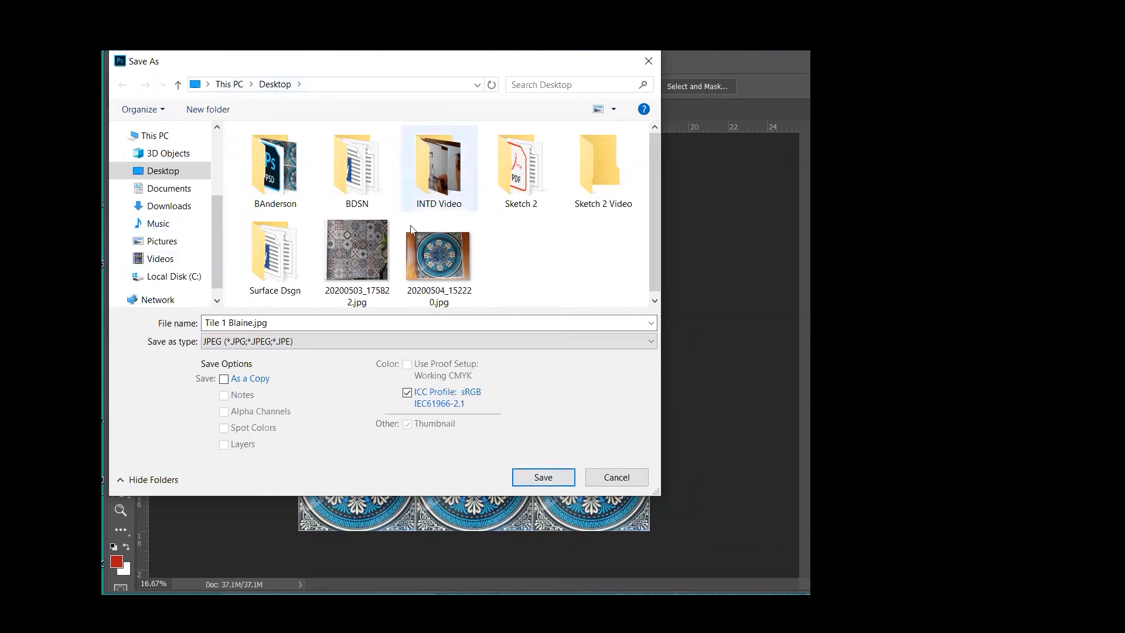
{"action": "left_click", "coordinate": [544, 477]}
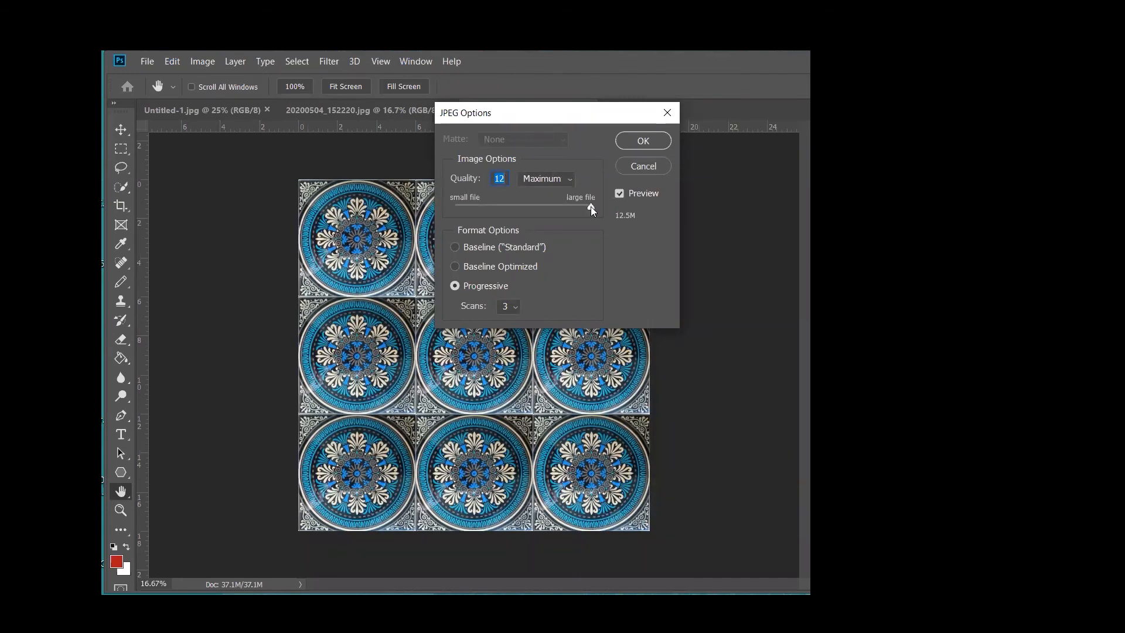
{"action": "left_click", "coordinate": [643, 141]}
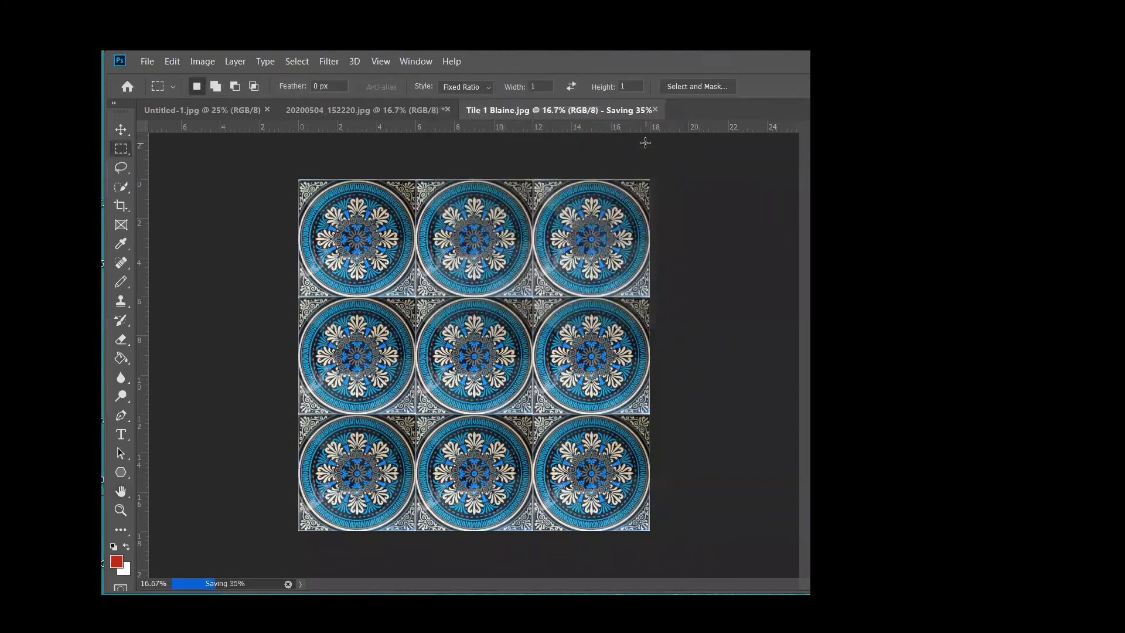